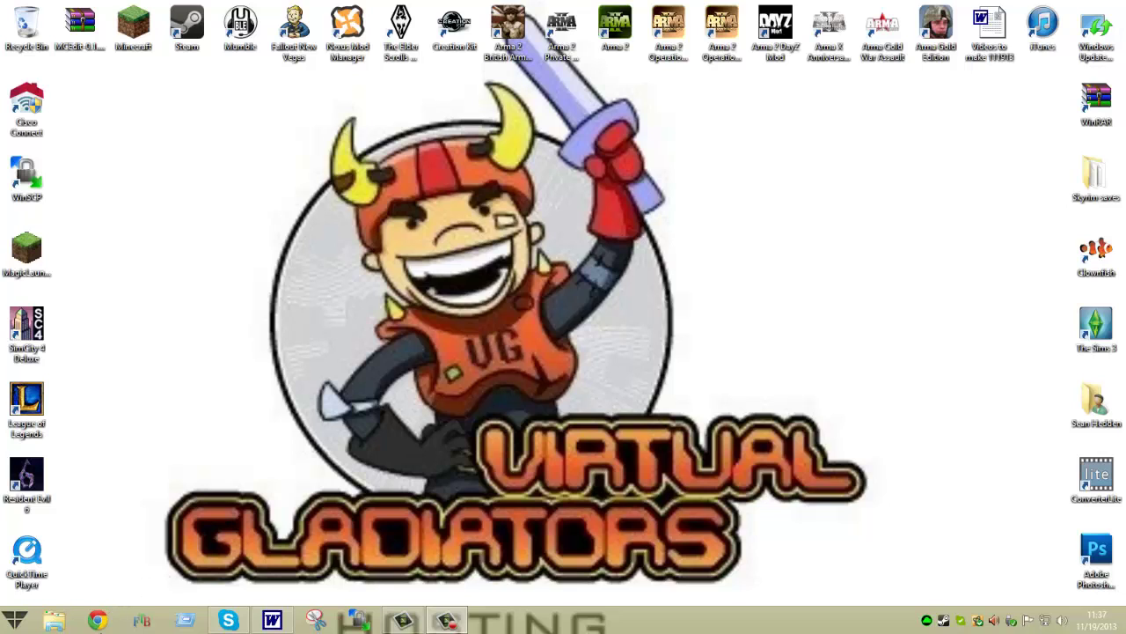
Launch Chrome and load virtualgladiators.com, the Virtual Gladiators hosting home page
left_click(96, 620)
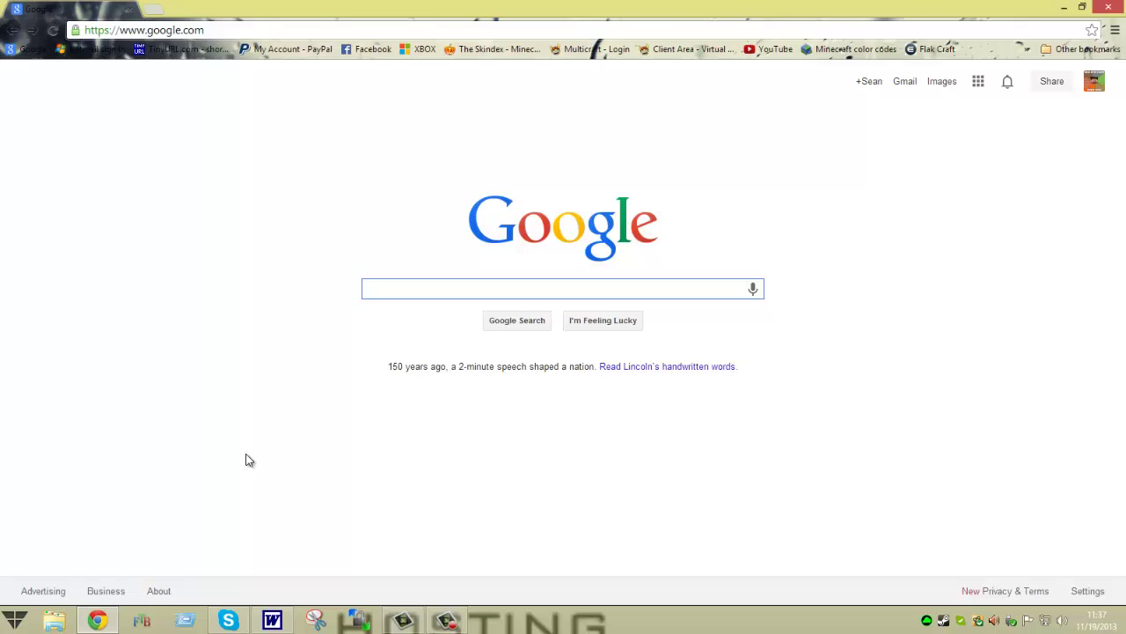
left_click(343, 33)
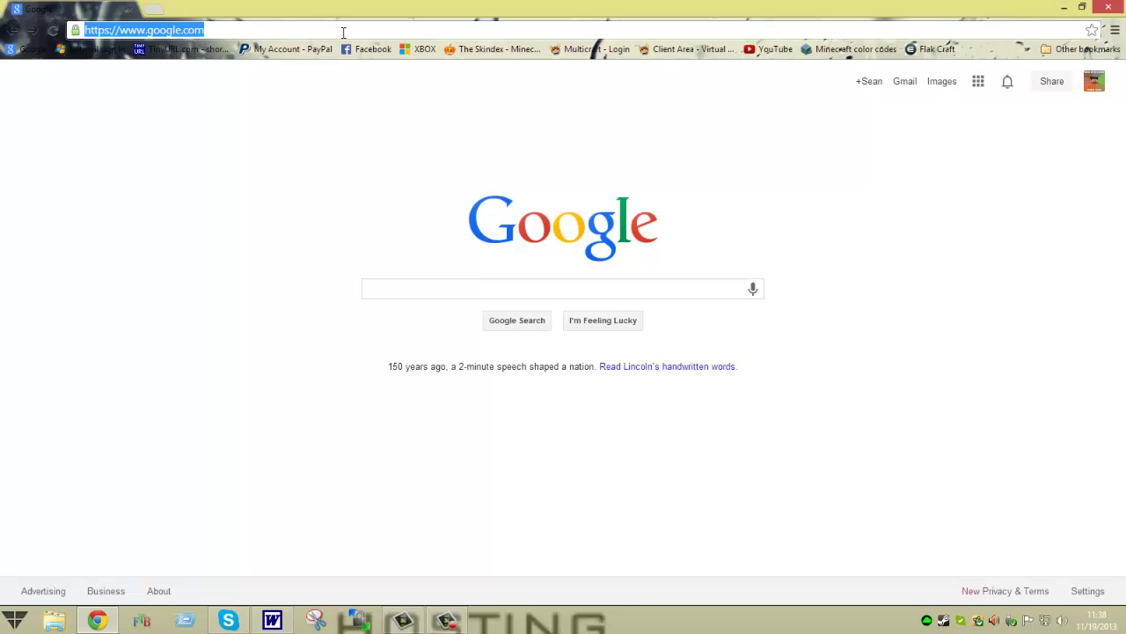
type("virtualgla")
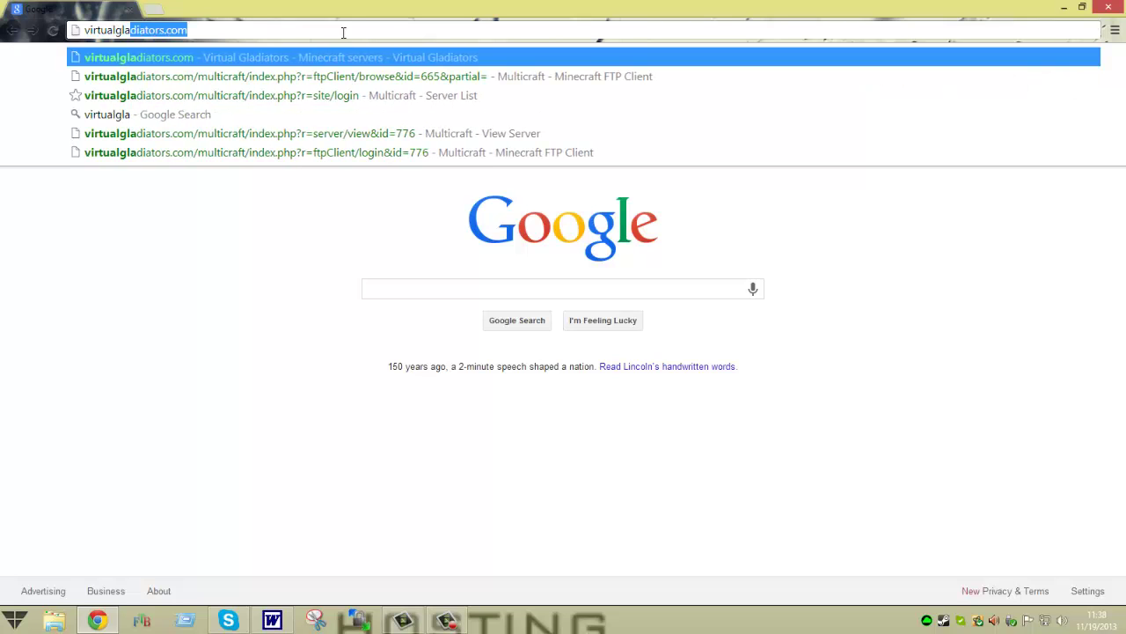
type("diators.com")
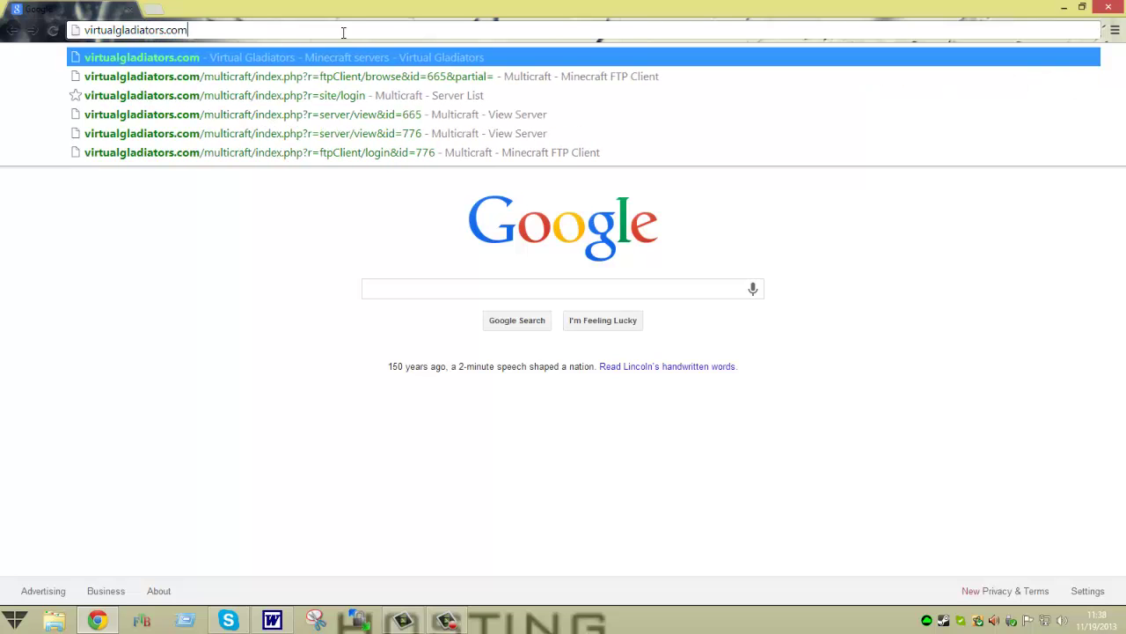
key("Return")
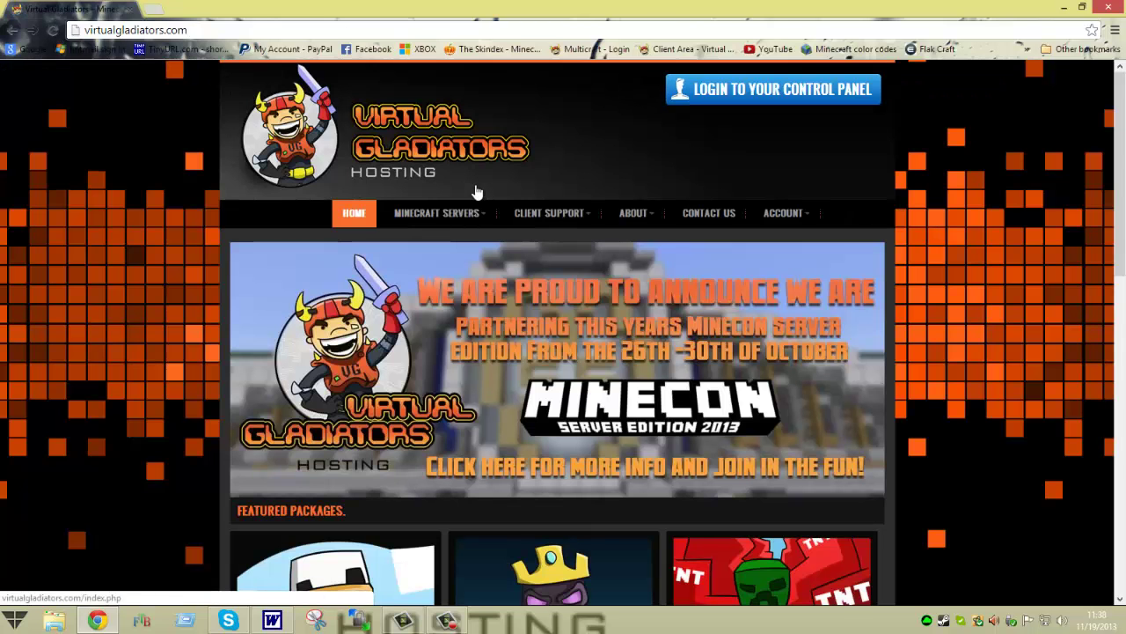
Log out of Multicraft and sign back in with Stay logged in ticked
left_click(821, 109)
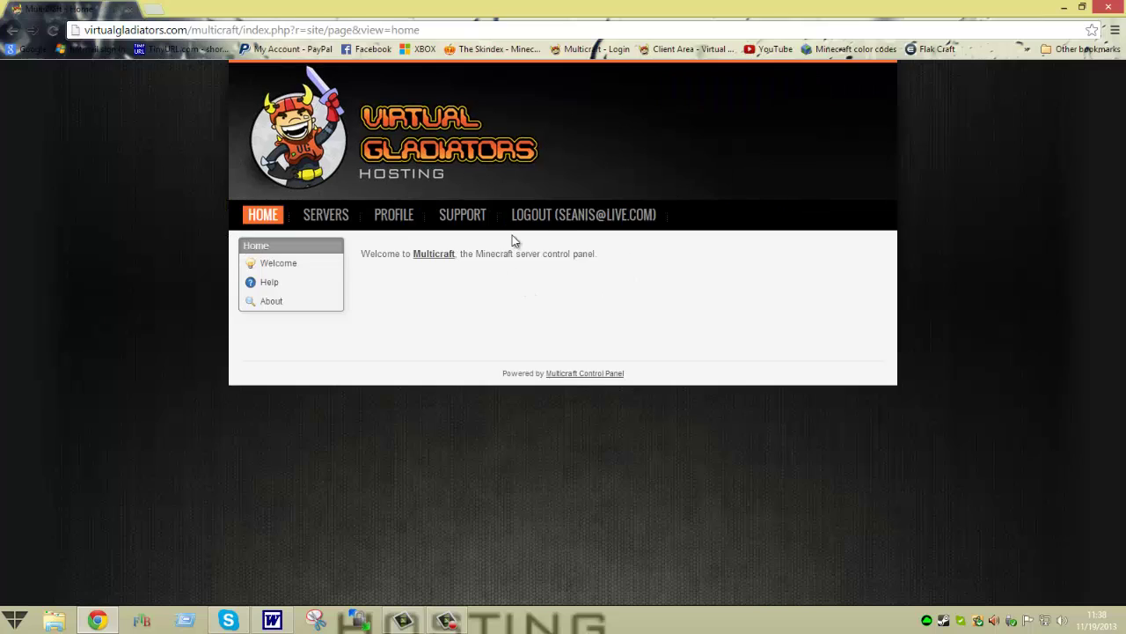
left_click(563, 216)
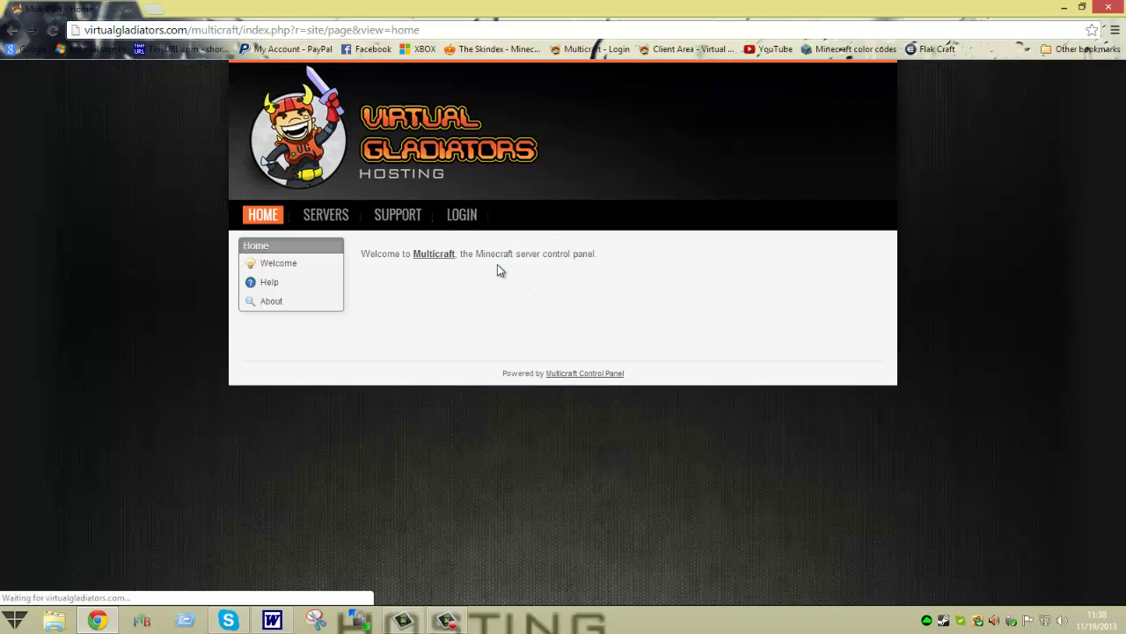
left_click(475, 220)
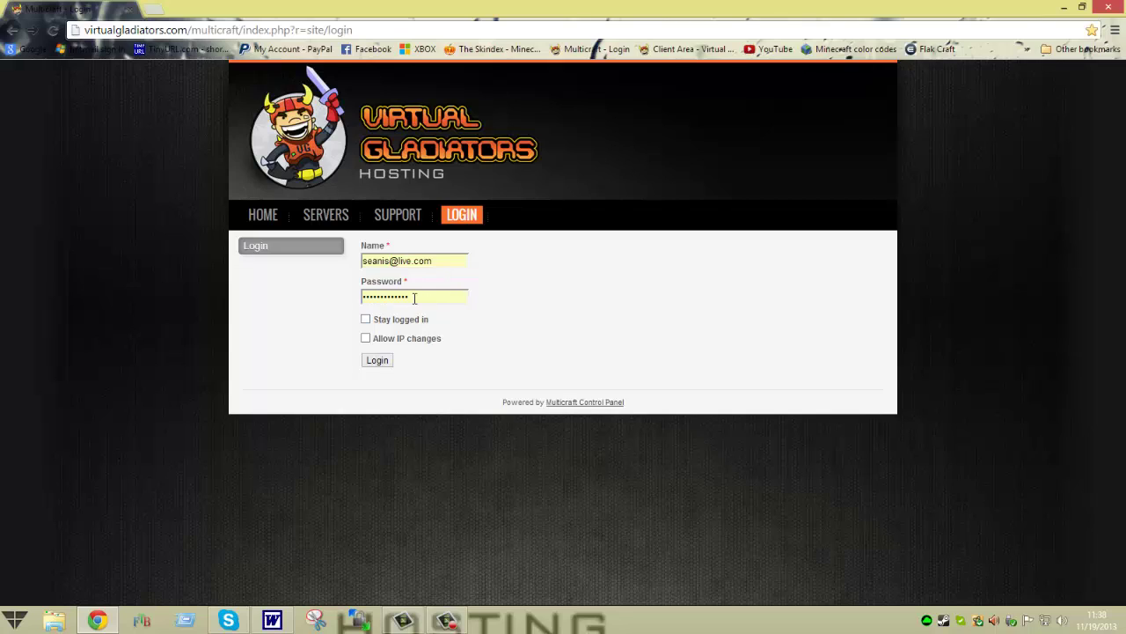
left_click(366, 318)
left_click(385, 362)
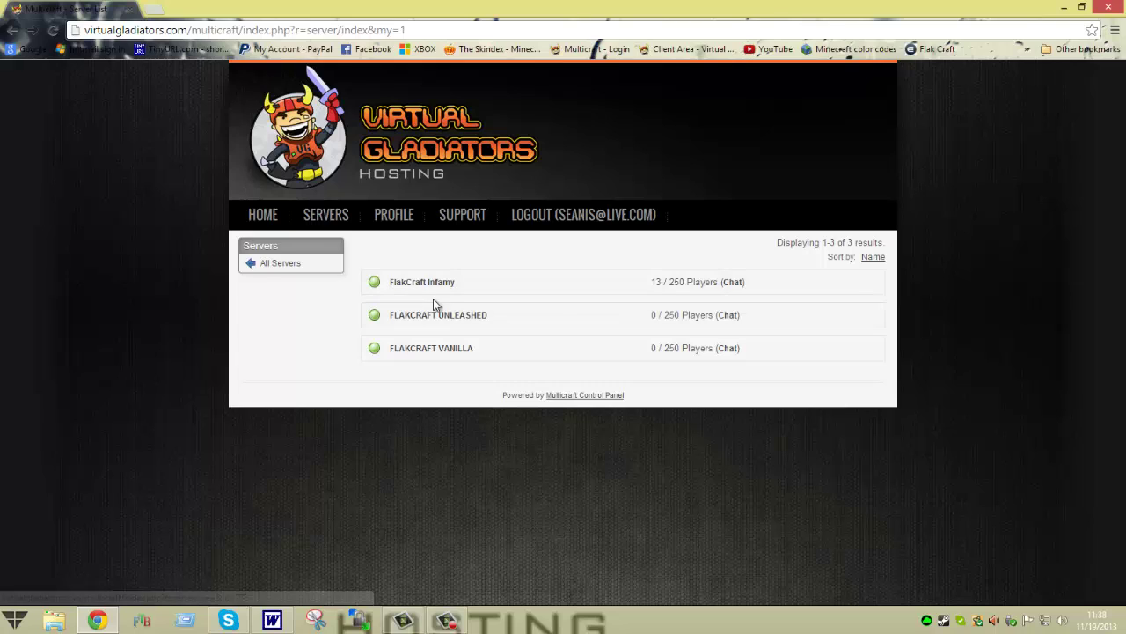
Open the FlakCraft Infamy server and log into its FTP File Access with the Multicraft password
left_click(438, 291)
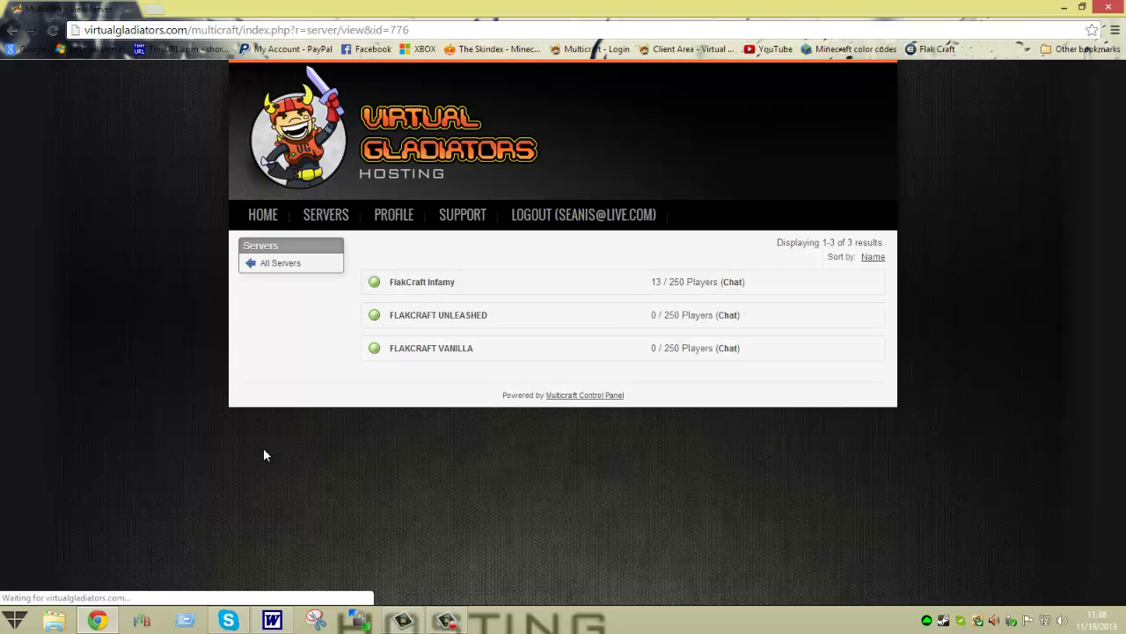
scroll(290, 413, "down", 1)
scroll(290, 414, "down", 1)
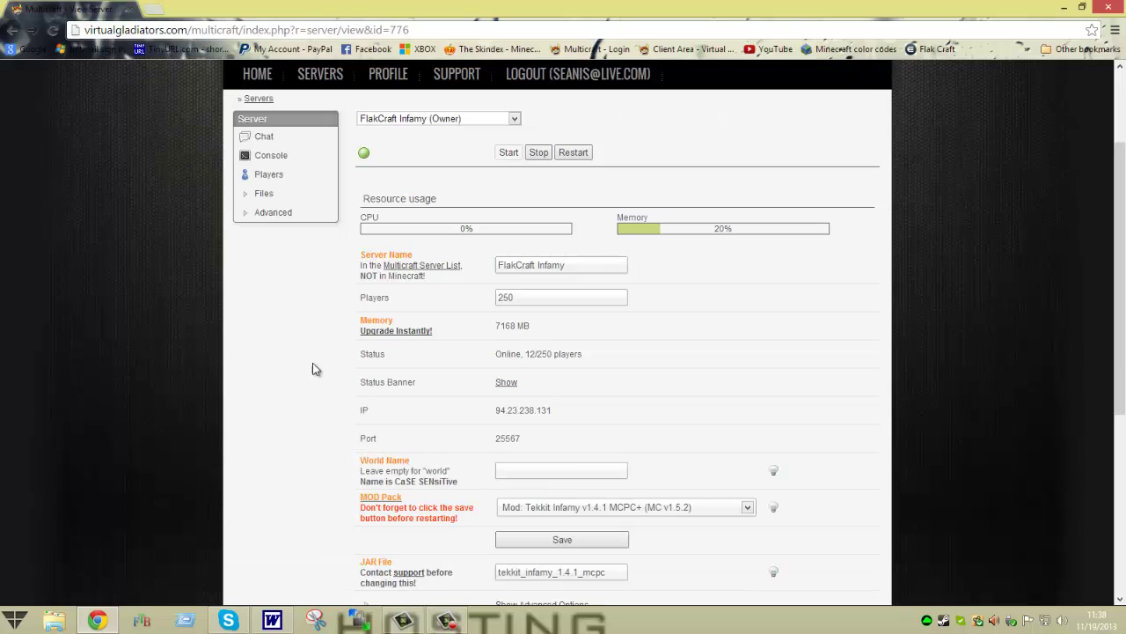
left_click(291, 196)
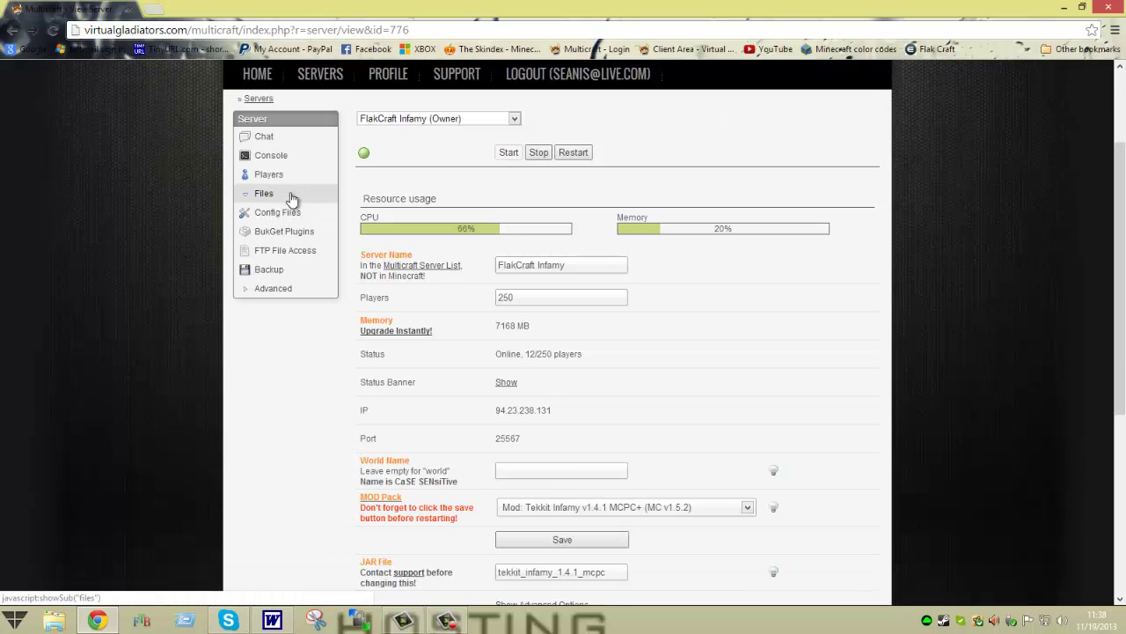
left_click(276, 253)
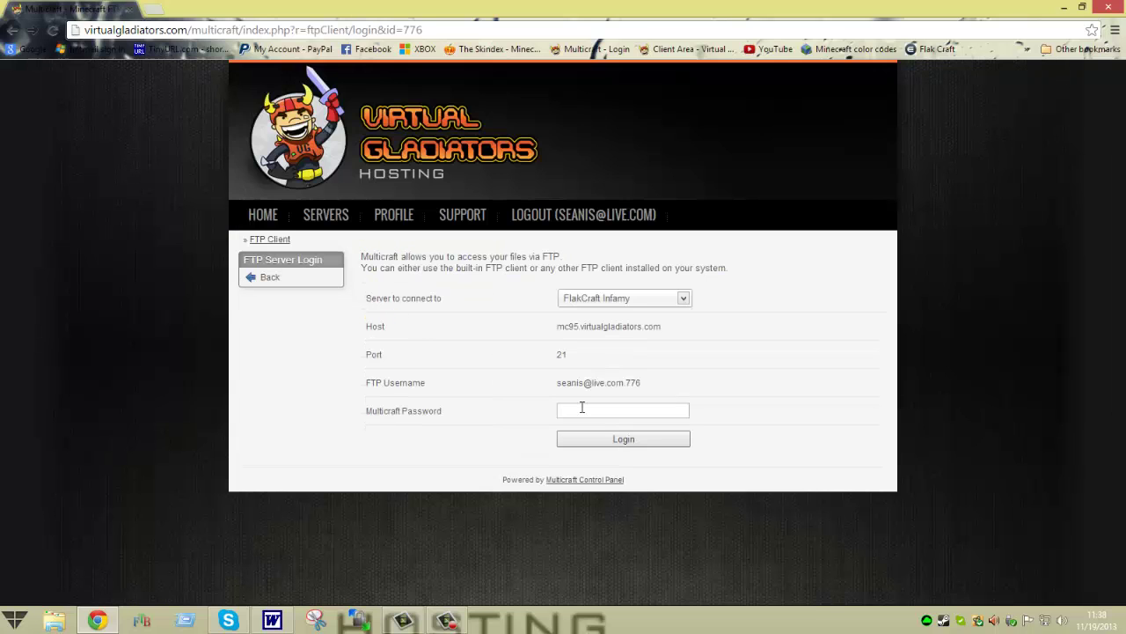
left_click(581, 408)
type("••••••••••••")
key("Return")
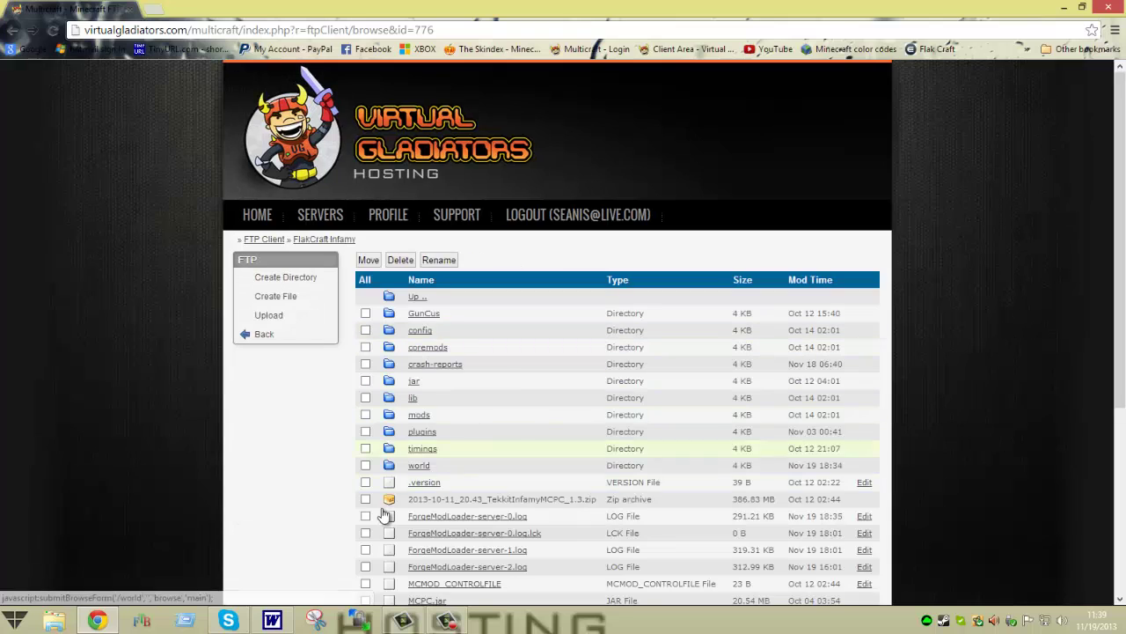
scroll(343, 519, "down", 1)
scroll(330, 516, "down", 1)
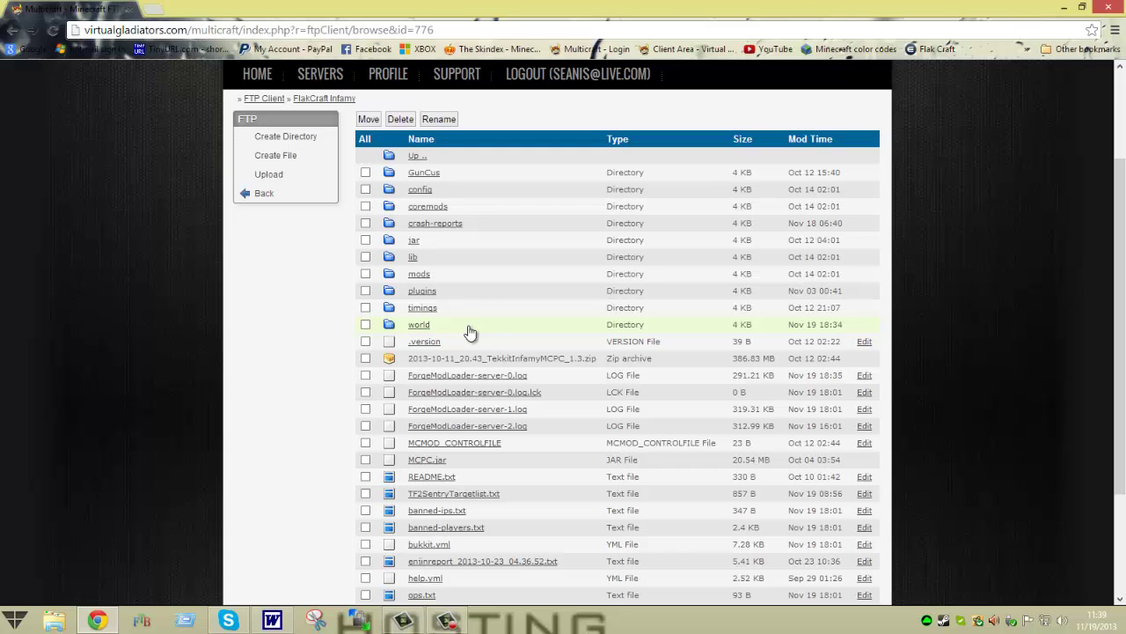
left_click(317, 193)
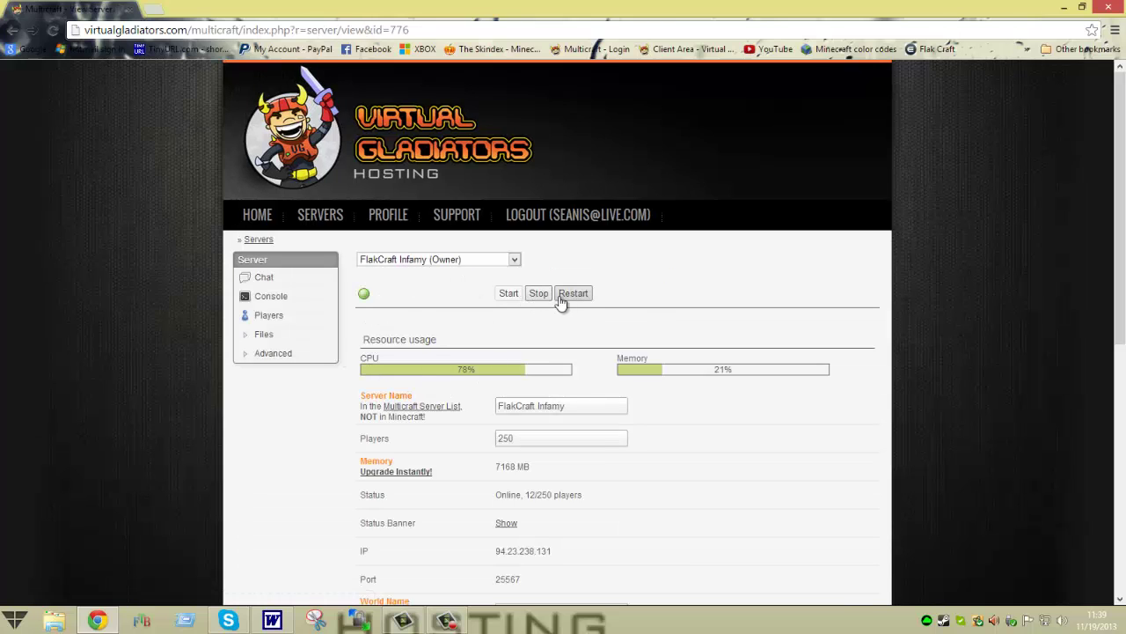
left_click(284, 341)
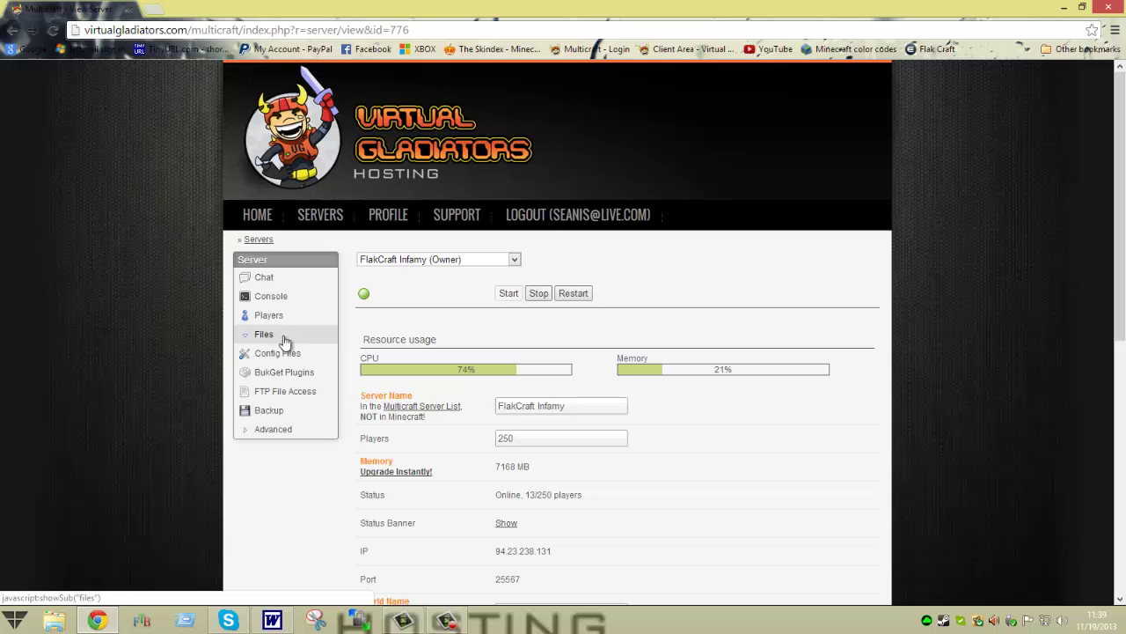
left_click(273, 391)
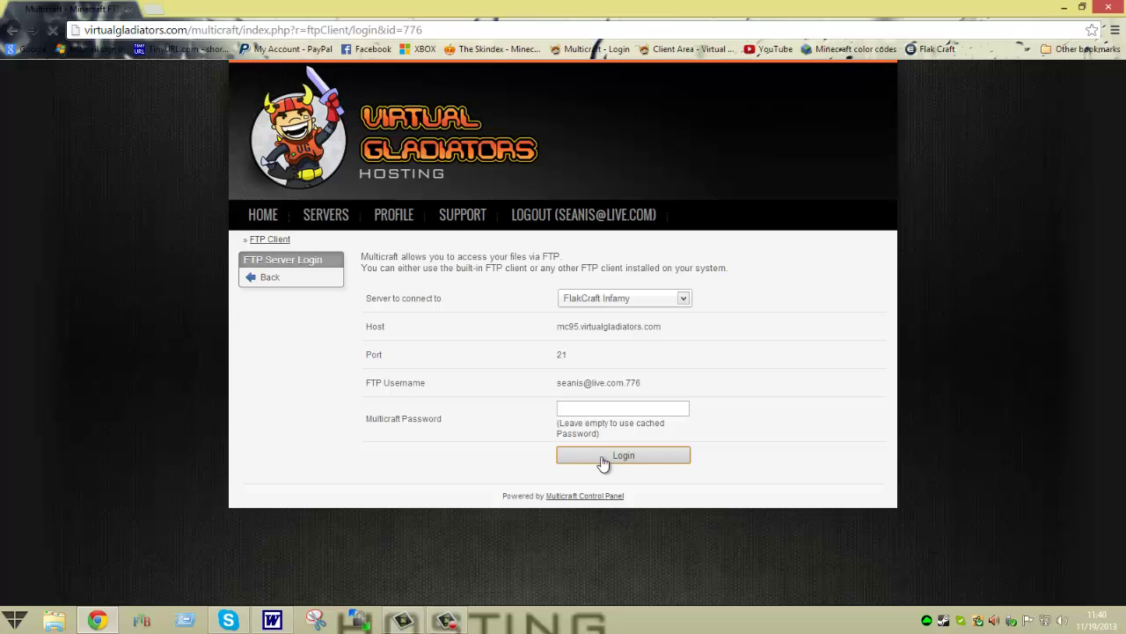
left_click(601, 458)
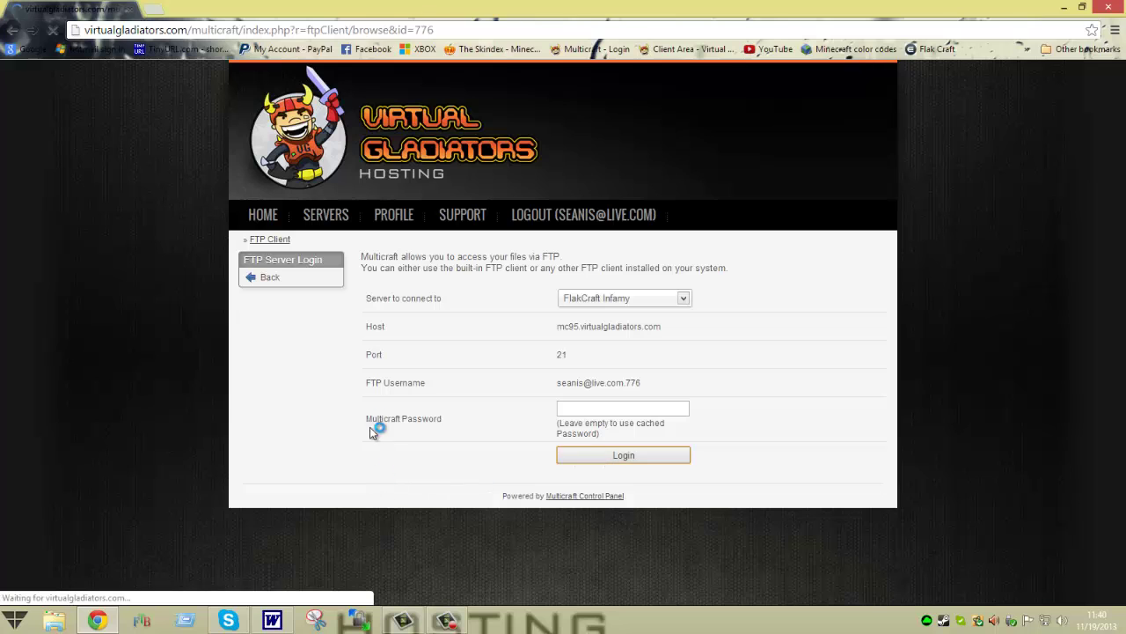
scroll(357, 363, "down", 3)
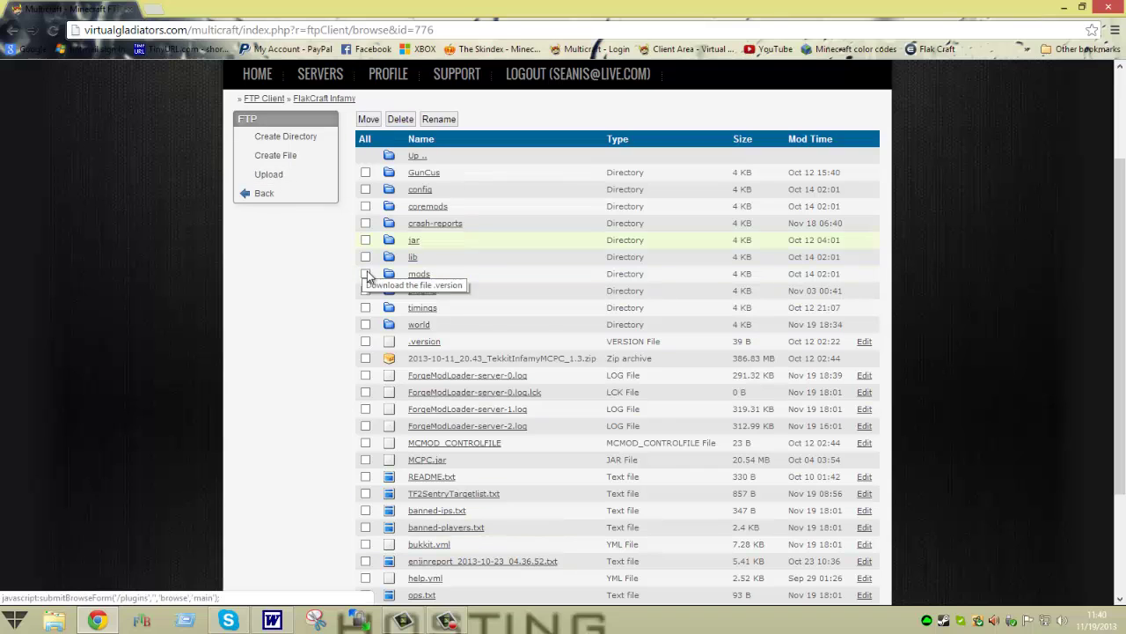
left_click(292, 173)
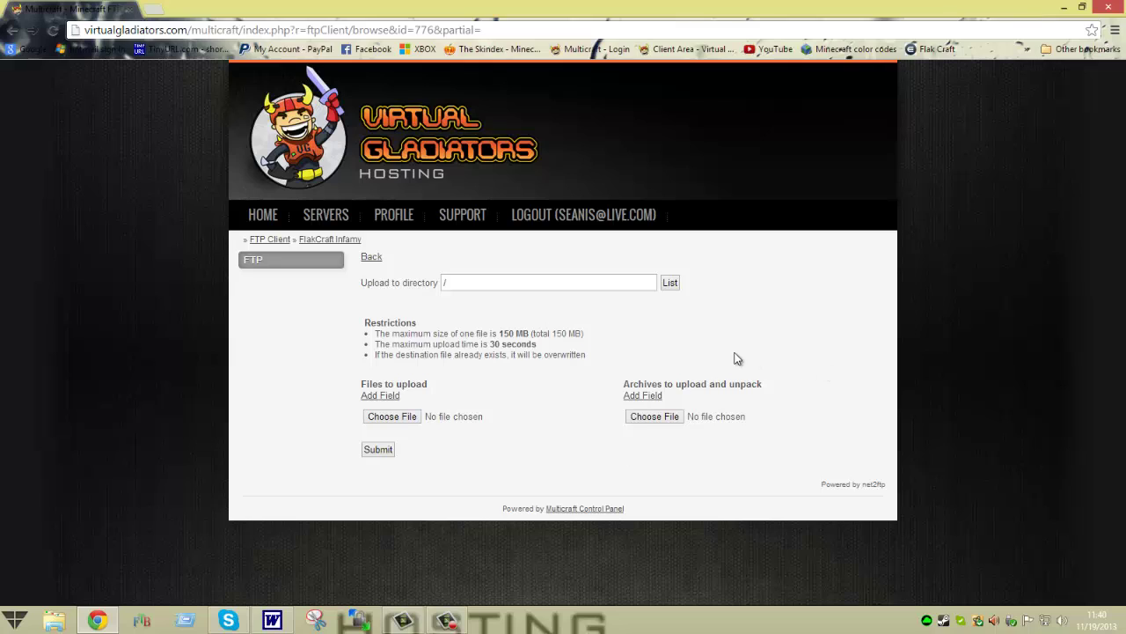
left_click(391, 417)
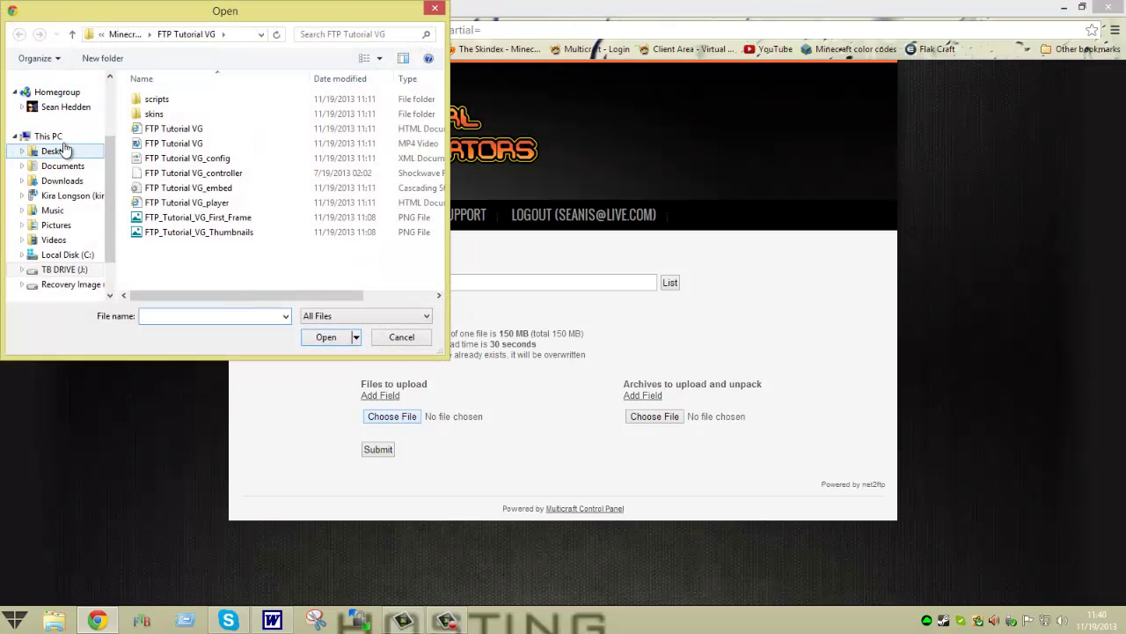
left_click_drag(113, 154, 123, 88)
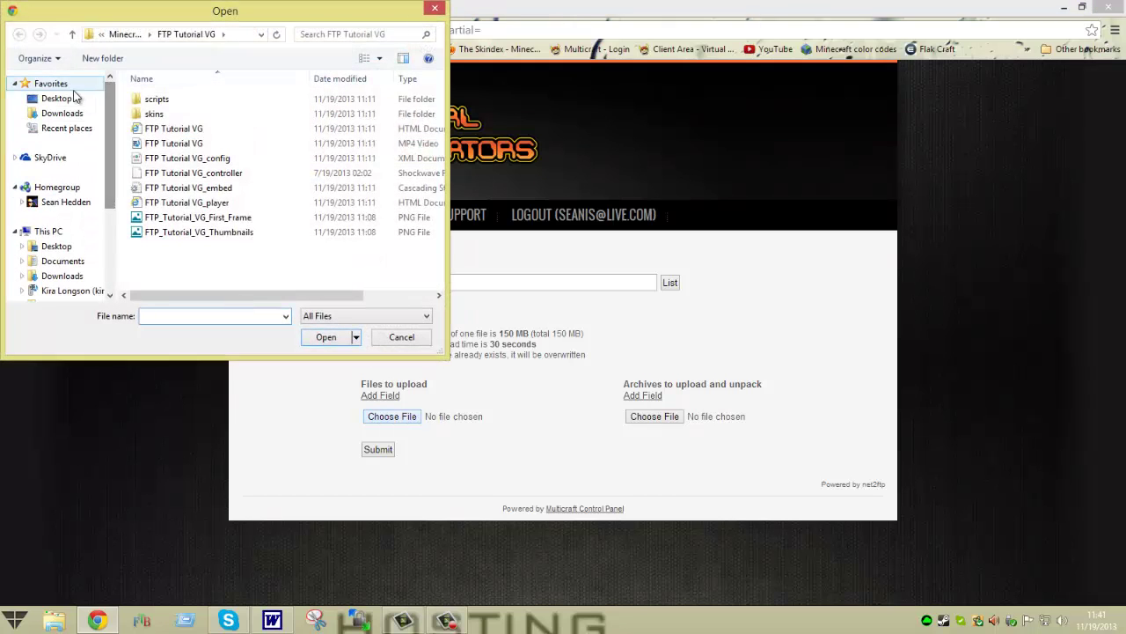
left_click(66, 98)
left_click(266, 188)
scroll(420, 170, "down", 10)
scroll(419, 155, "up", 5)
scroll(424, 112, "up", 3)
scroll(423, 156, "down", 10)
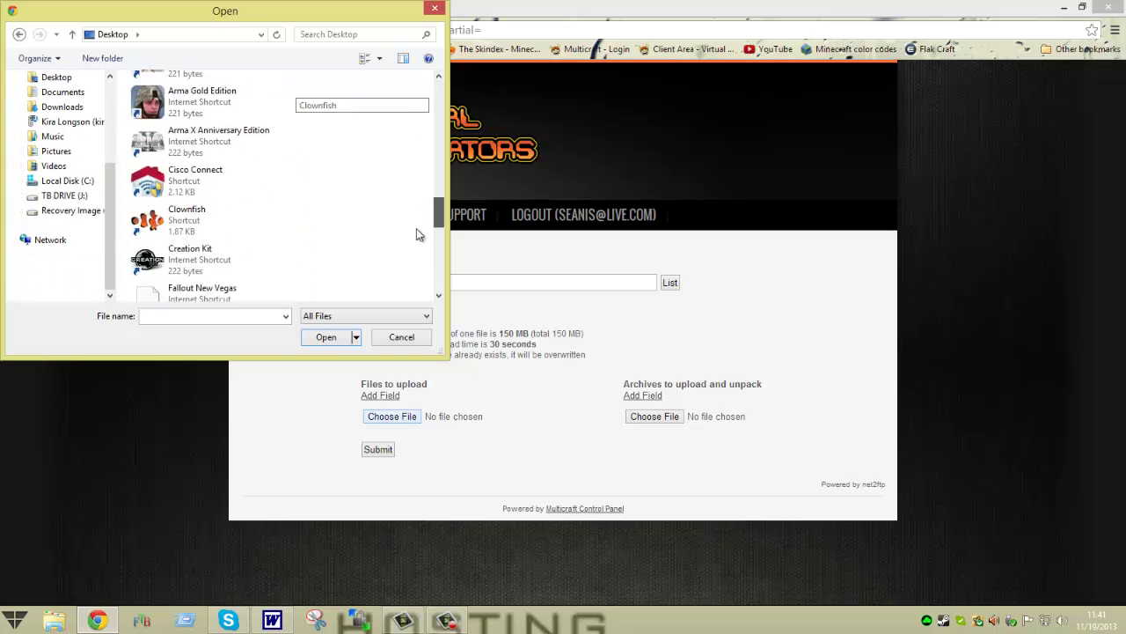
scroll(421, 285, "down", 3)
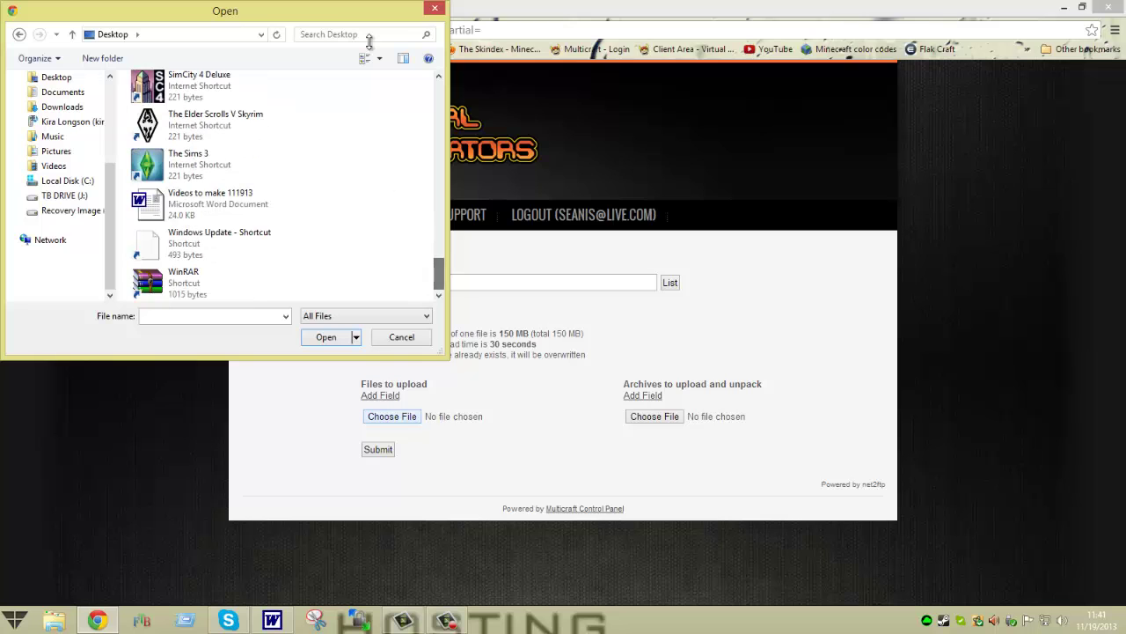
left_click(430, 9)
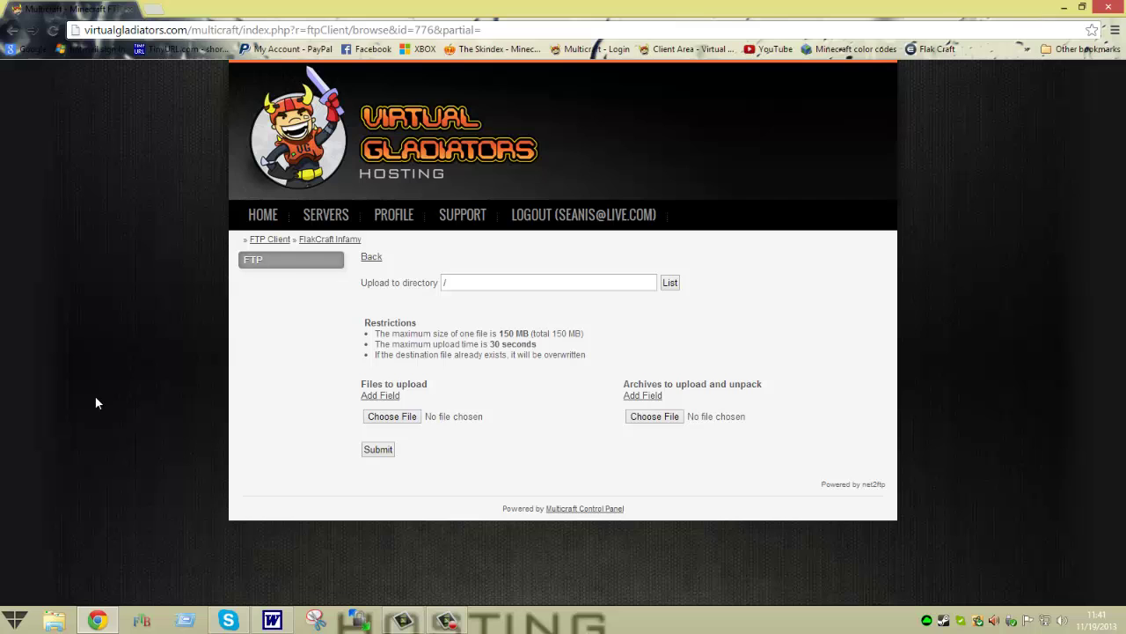
Browse the upload file picker to the Desktop, then dismiss it with no file chosen
left_click(417, 424)
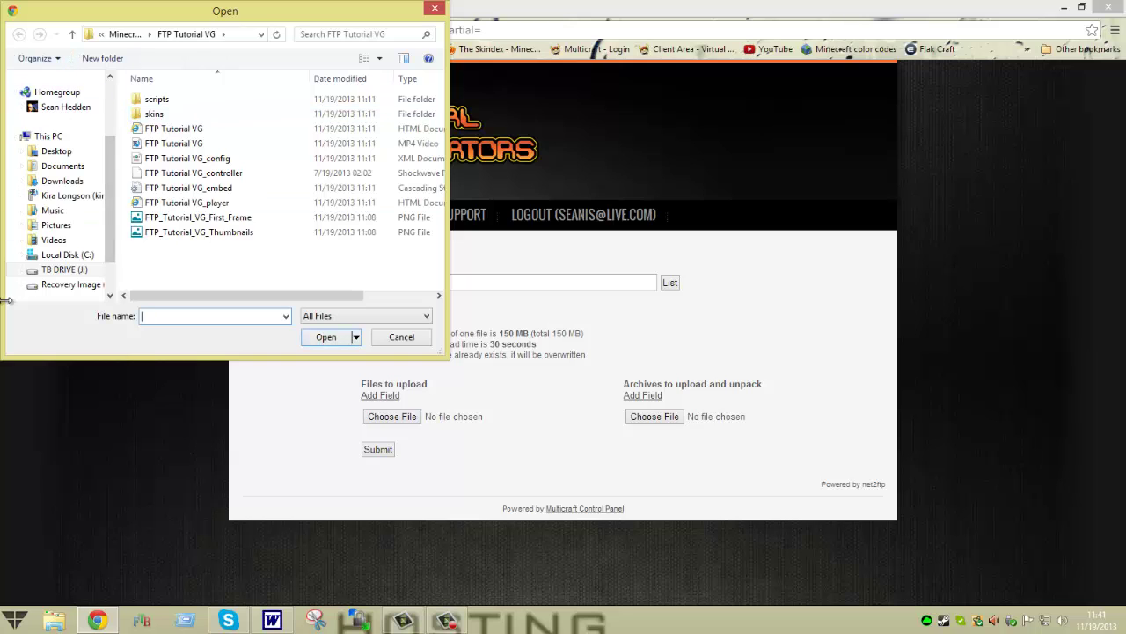
left_click(58, 152)
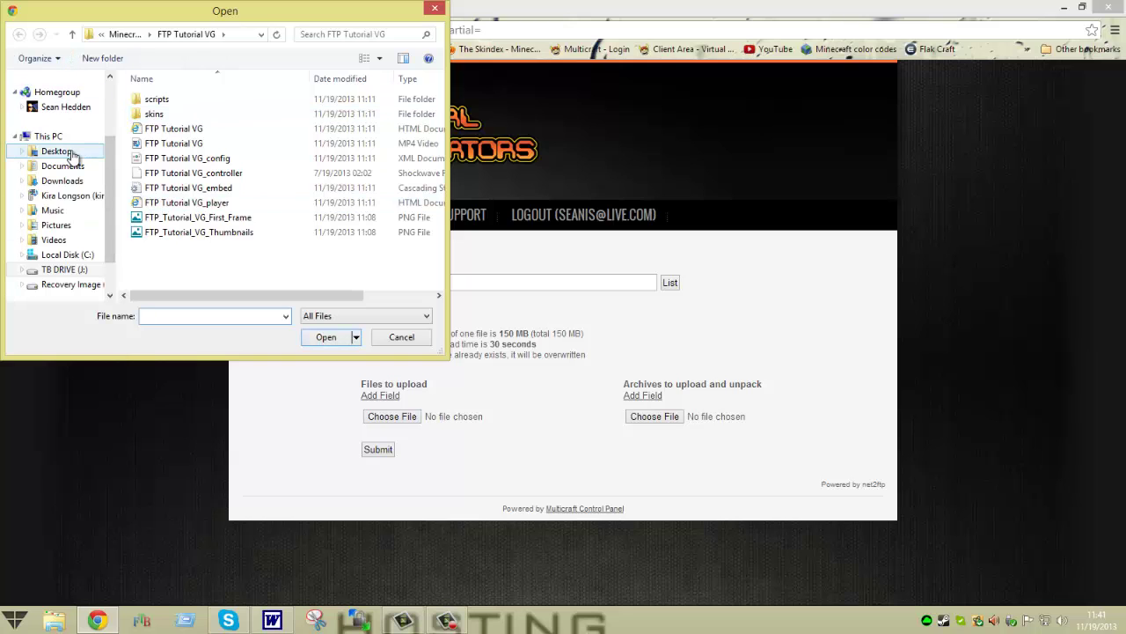
left_click(434, 8)
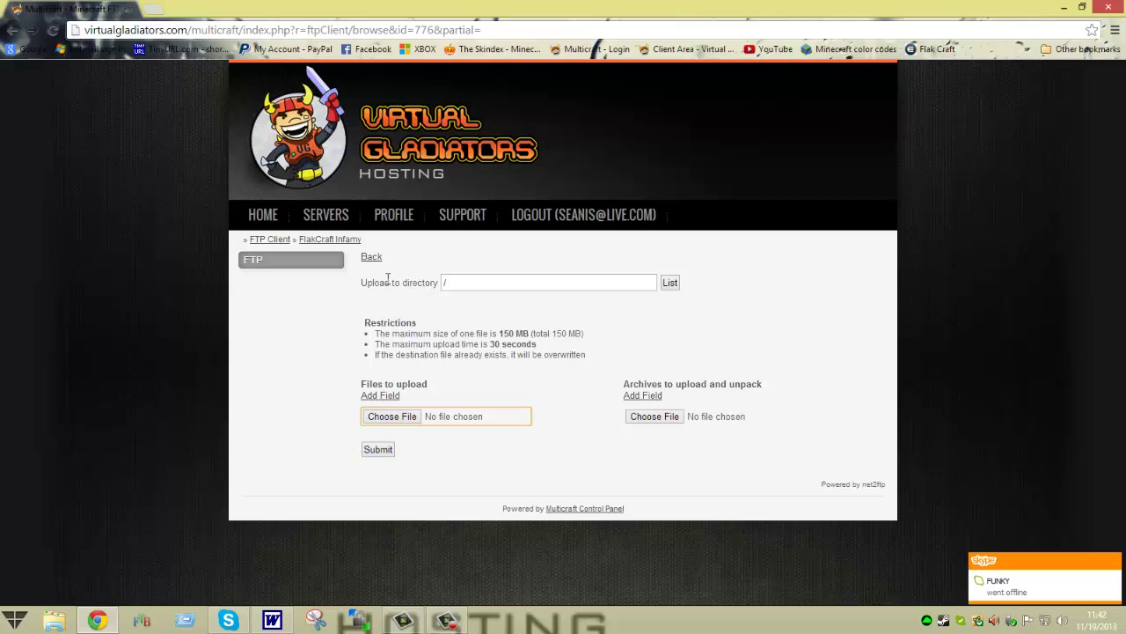
Go back from the upload page to the file listing and open the world folder
left_click(369, 259)
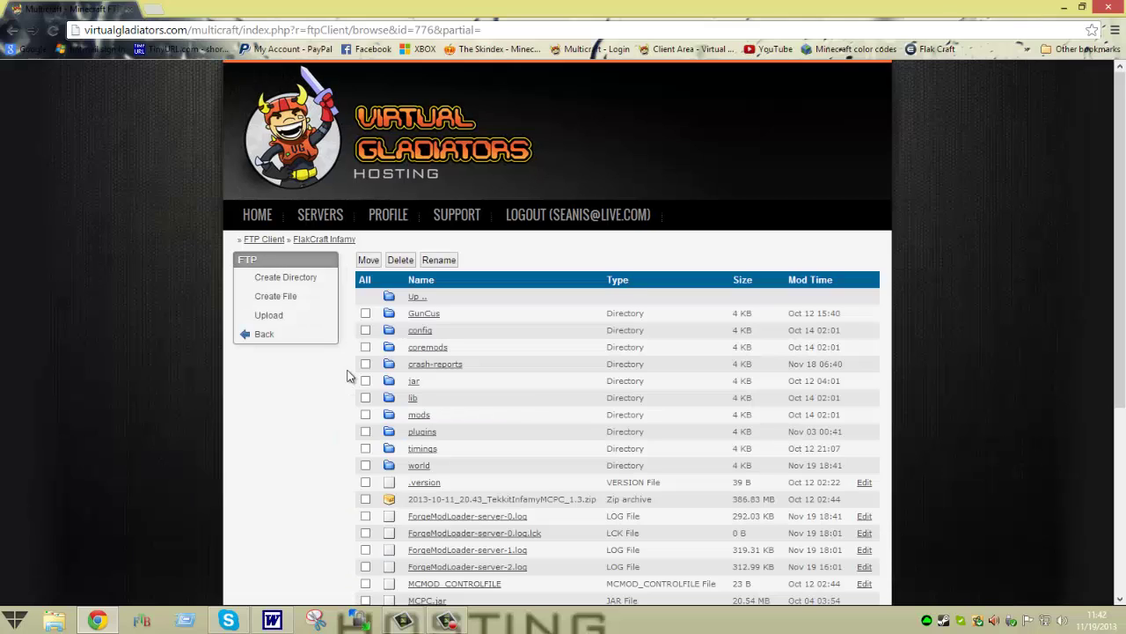
scroll(335, 458, "down", 1)
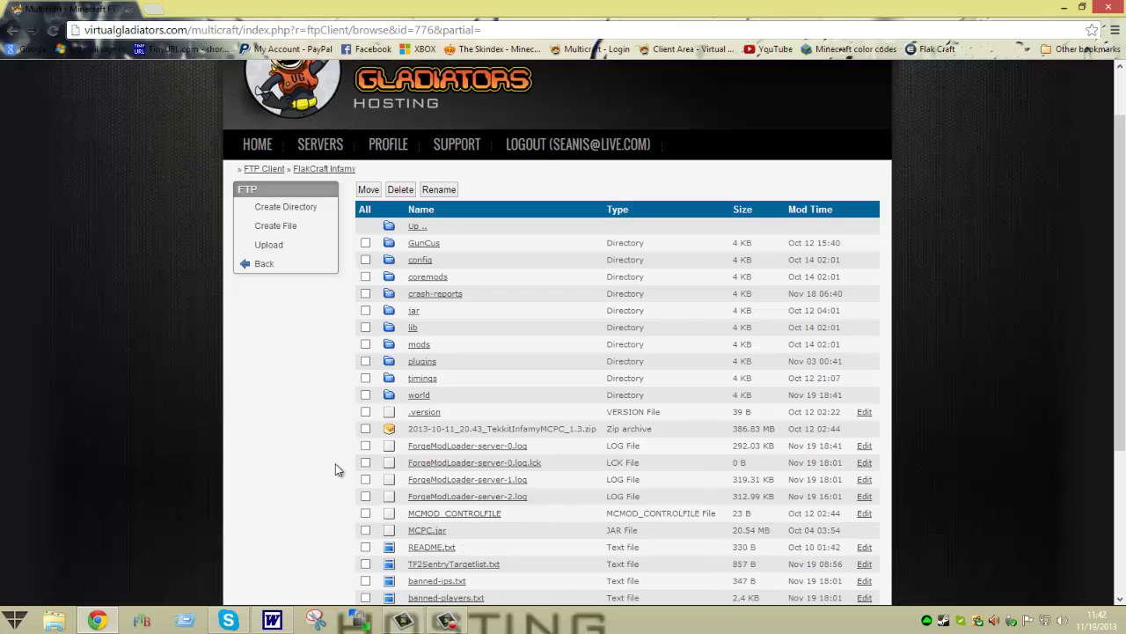
left_click(425, 401)
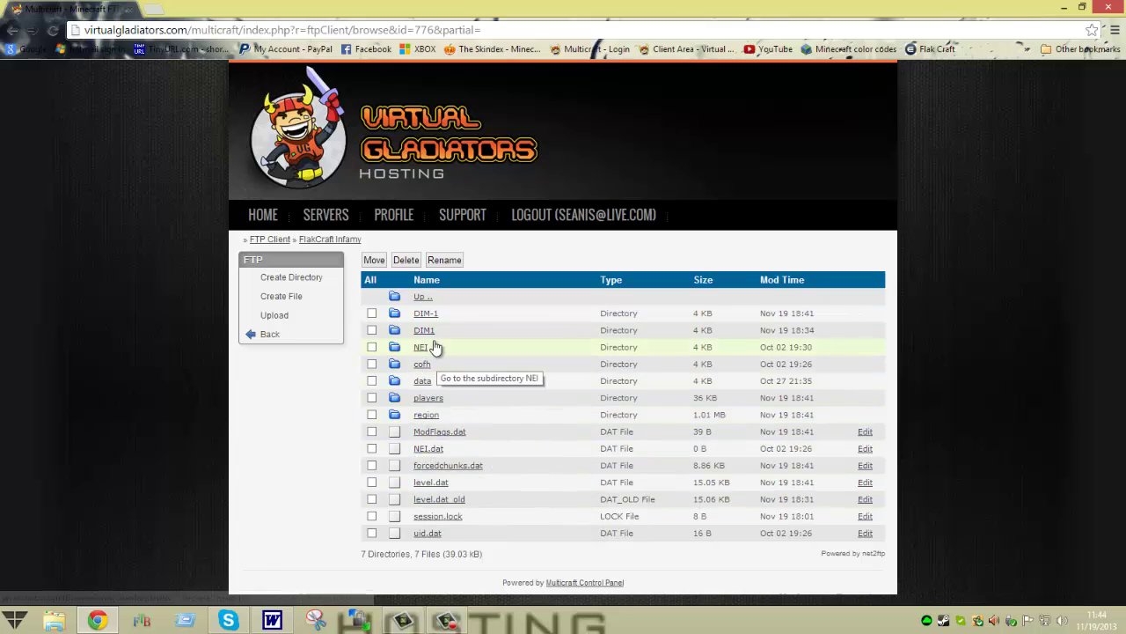
Go up from the world folder to FlakCraft Infamy's root directory
left_click(395, 298)
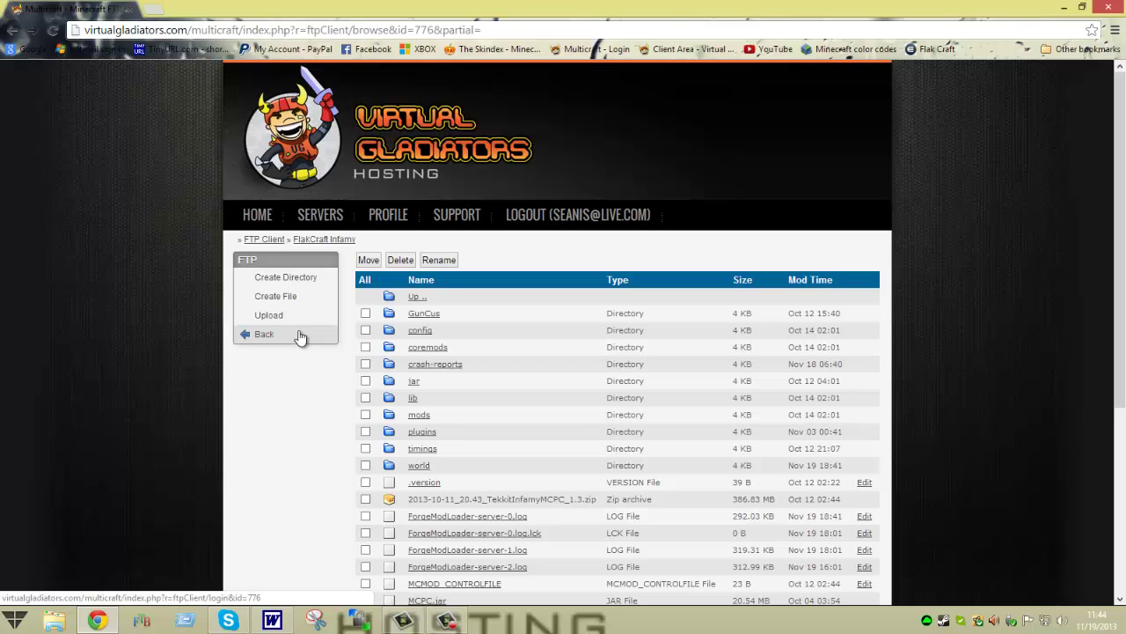
Exit the FTP browser back to the FlakCraft Infamy server overview page
left_click(299, 336)
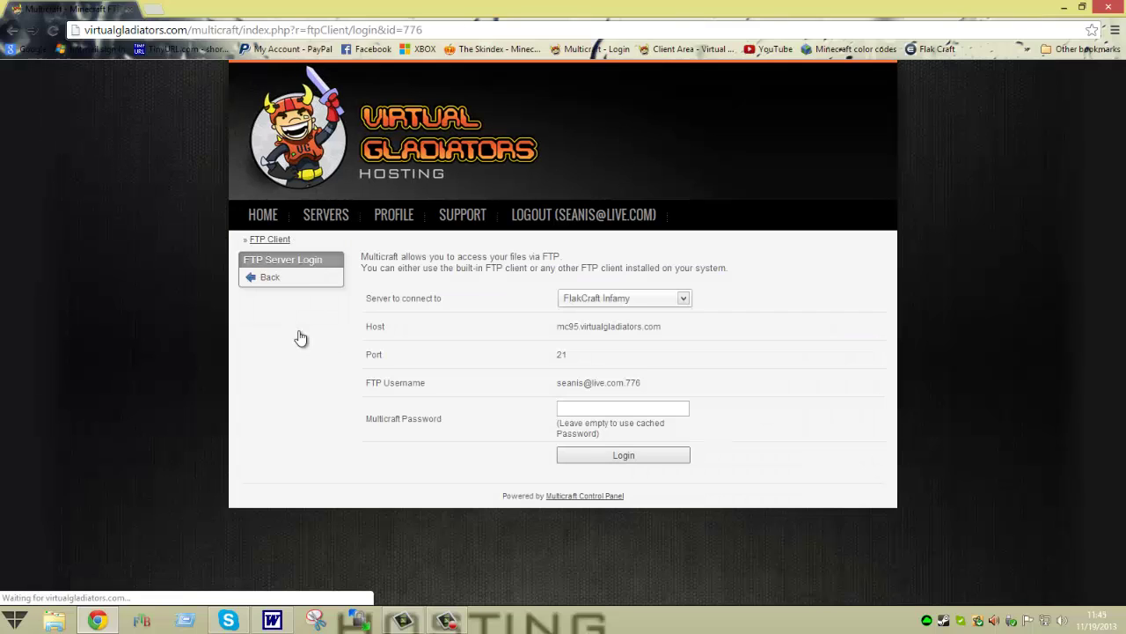
left_click(293, 281)
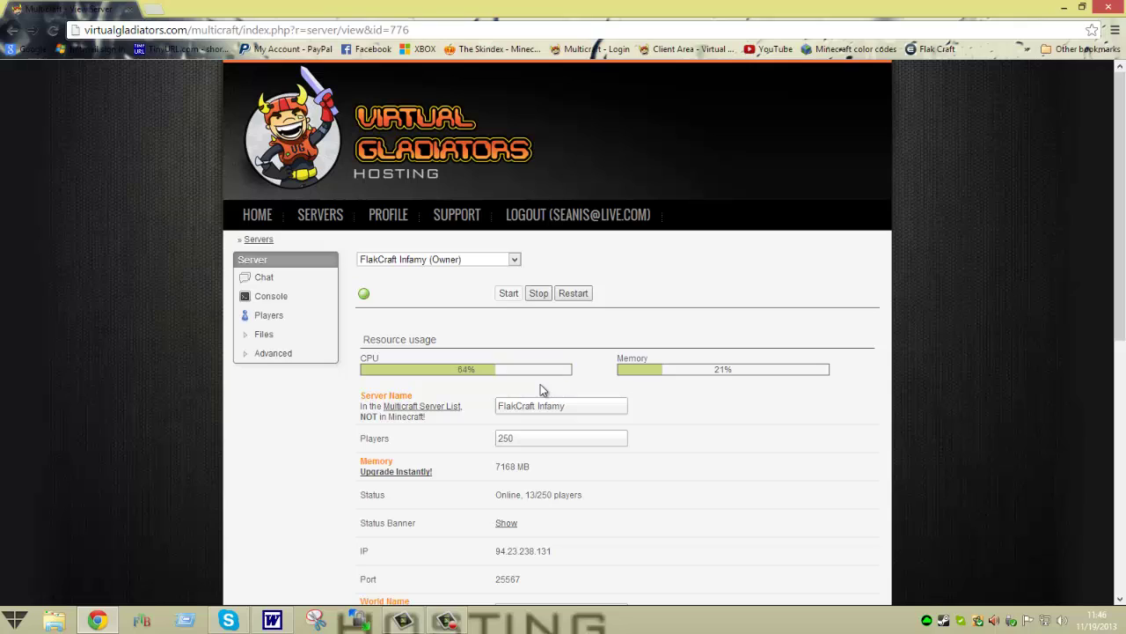
Re-enter FlakCraft Infamy's FTP File Access and open its world folder
left_click(286, 336)
left_click(310, 391)
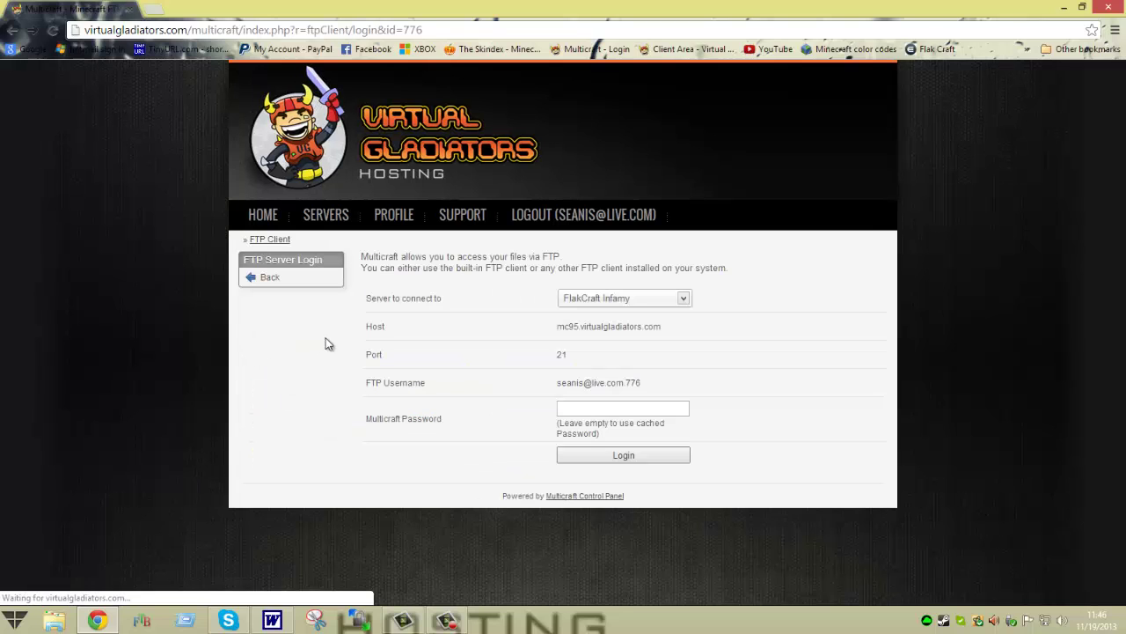
left_click(605, 456)
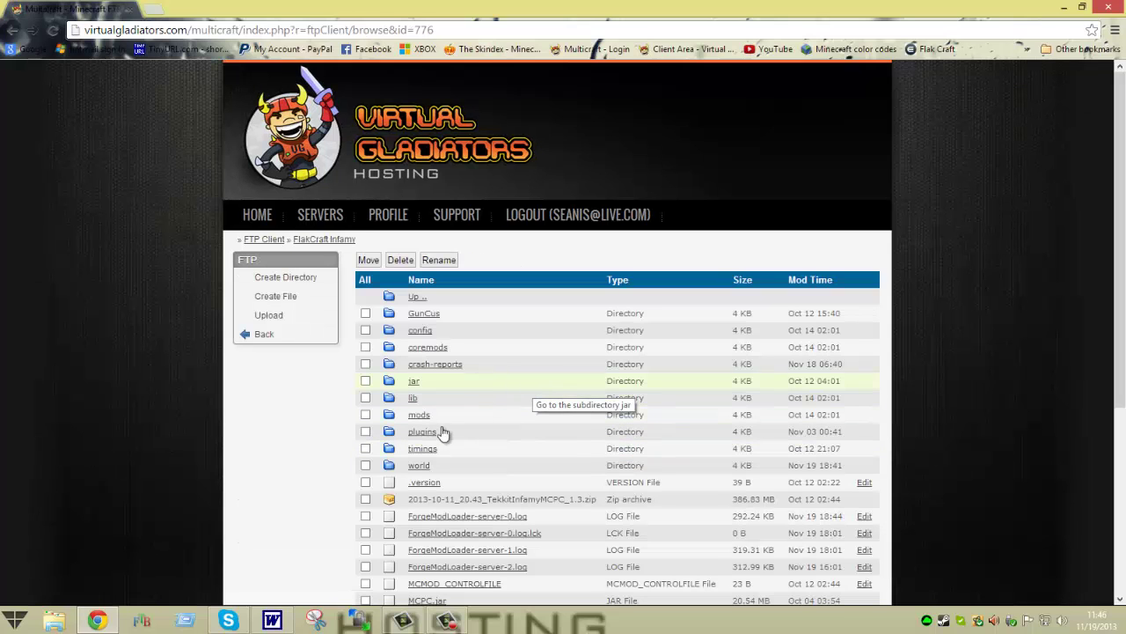
scroll(453, 422, "down", 1)
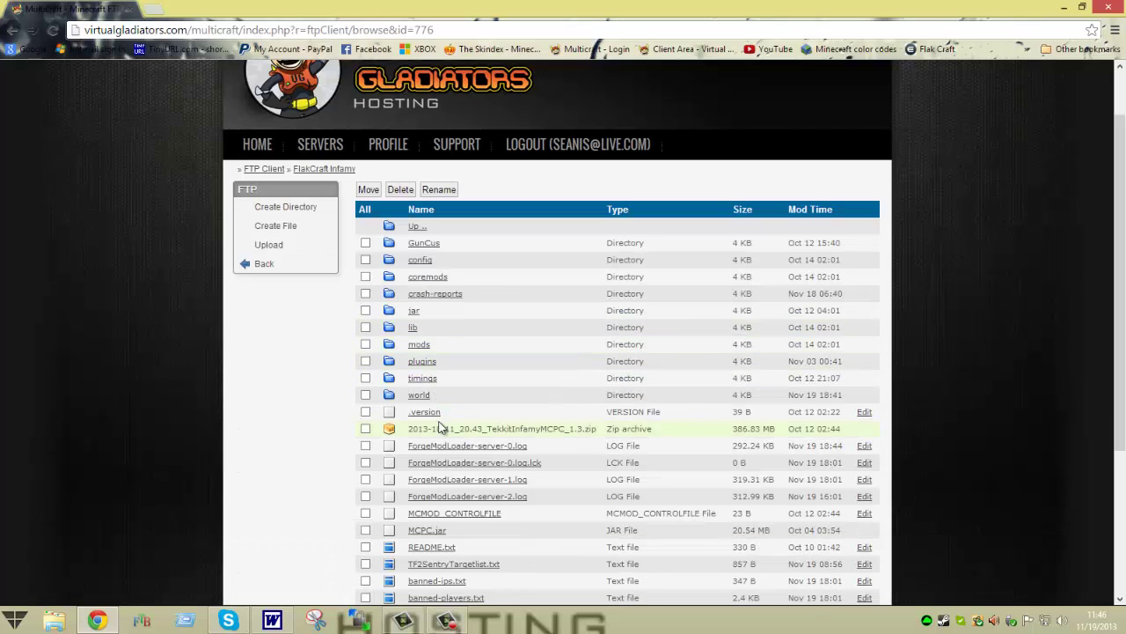
left_click(421, 395)
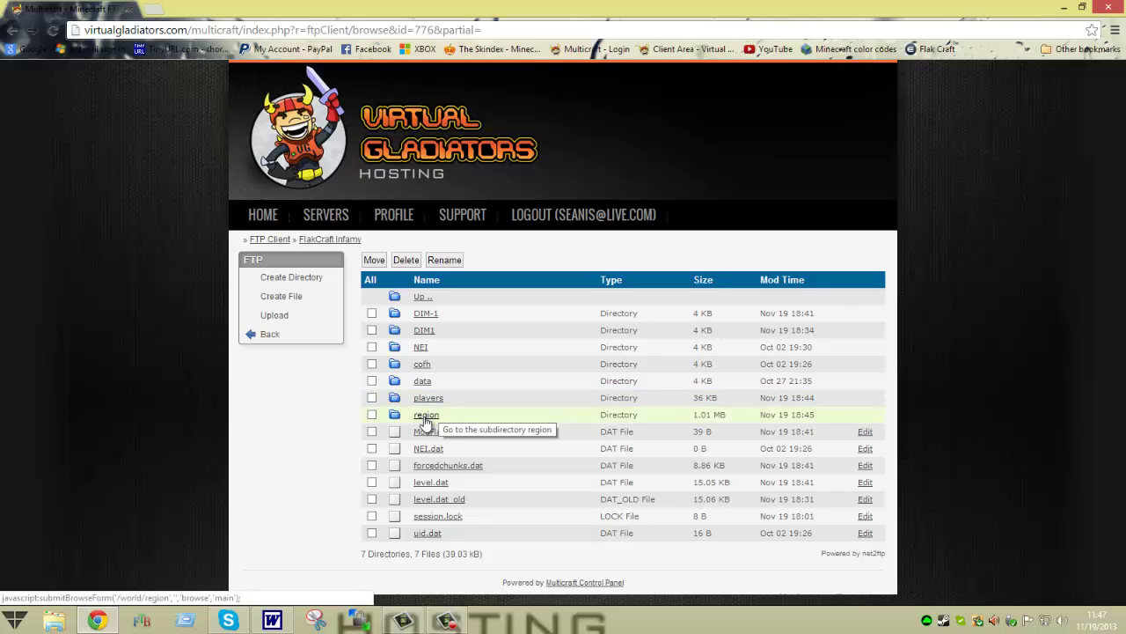
left_click(424, 417)
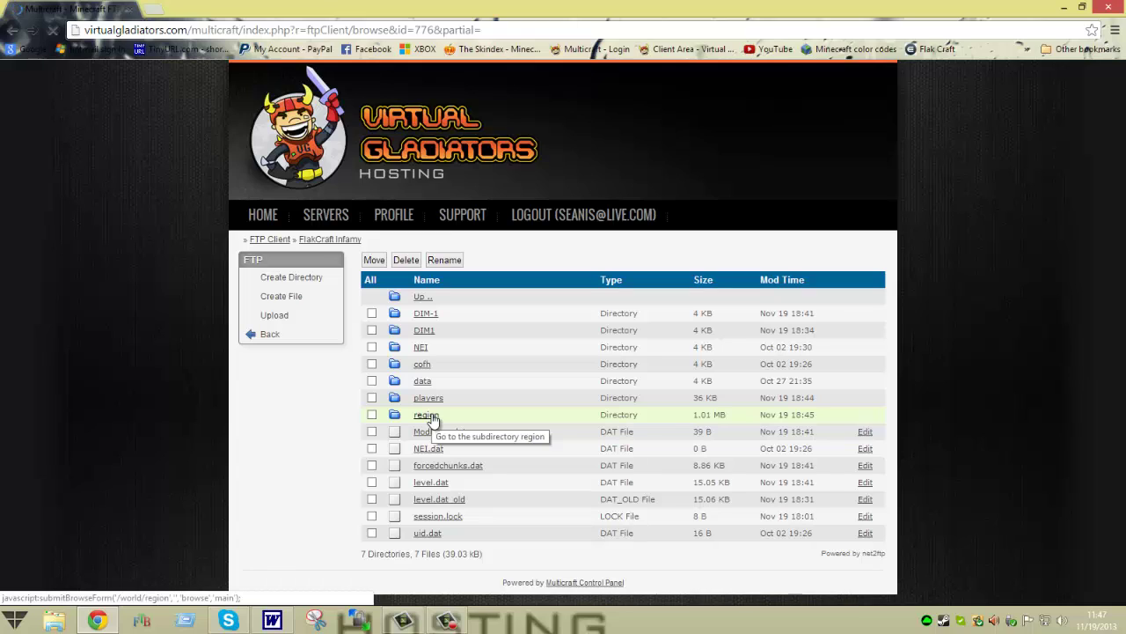
Log back into the FTP browser with the cached password and open world, then region
left_click(268, 348)
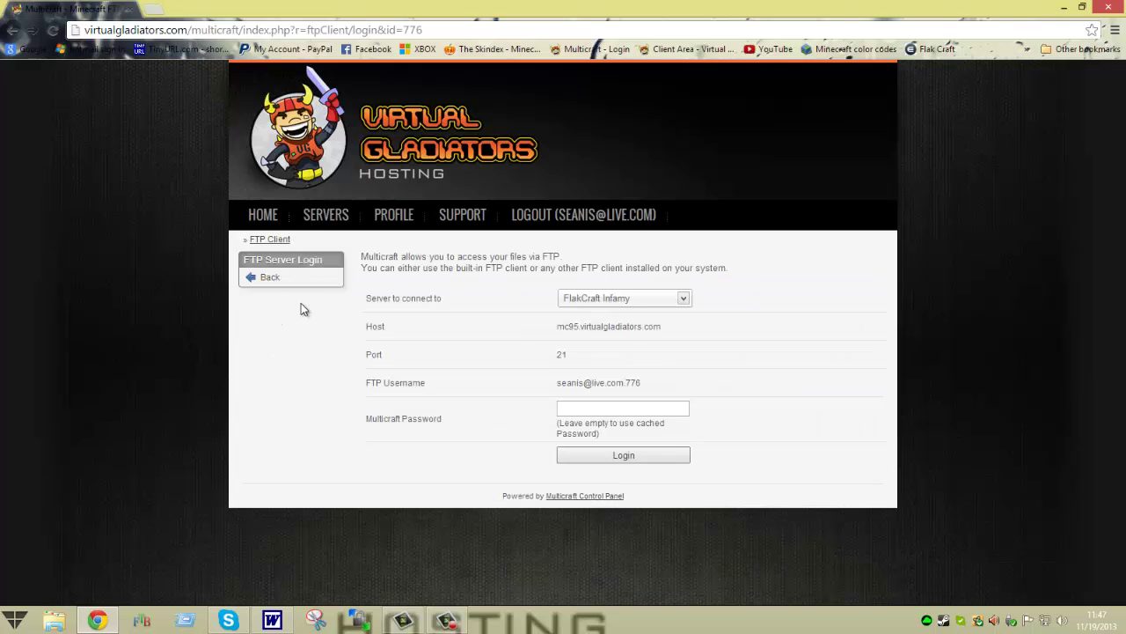
left_click(654, 458)
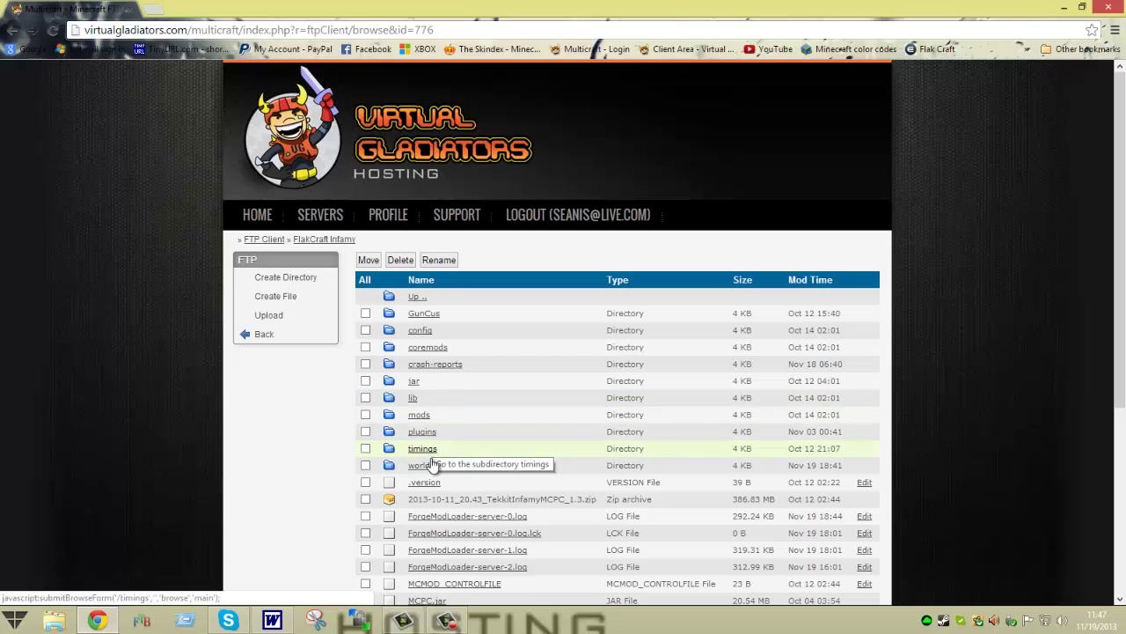
left_click(417, 466)
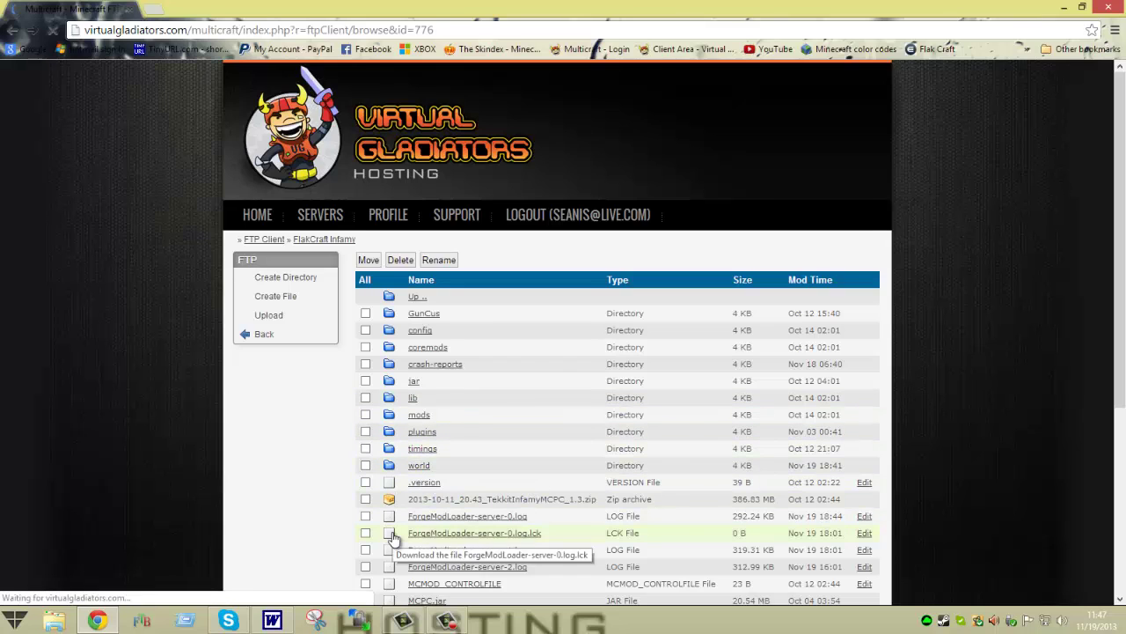
left_click(435, 415)
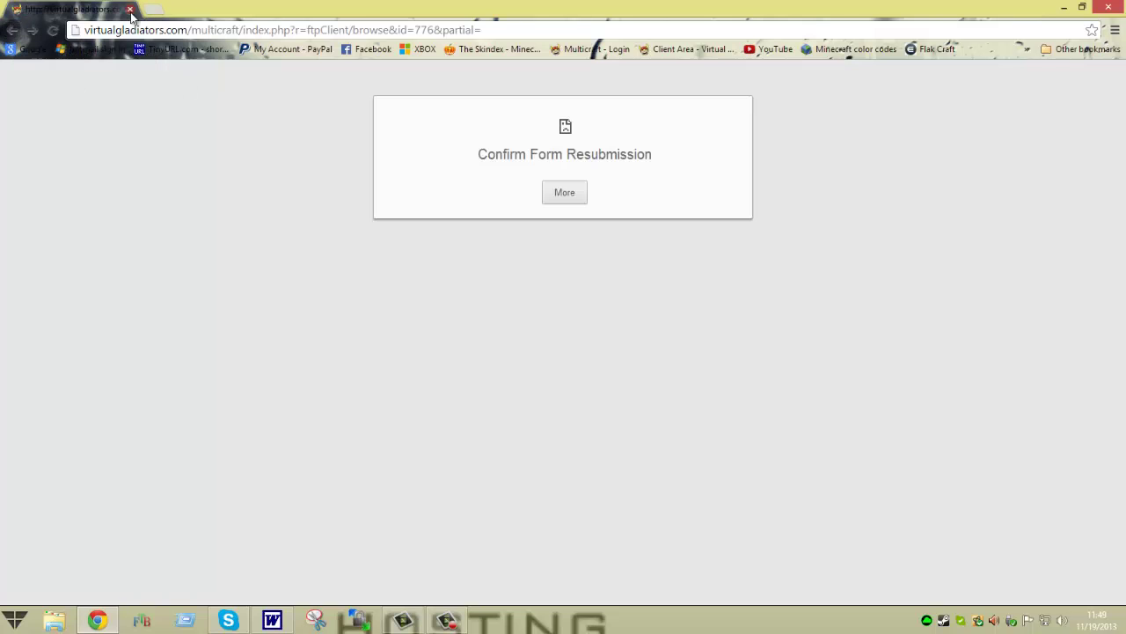
Close the stuck browser, start WinSCP and connect to the saved INFAMY session
left_click(130, 11)
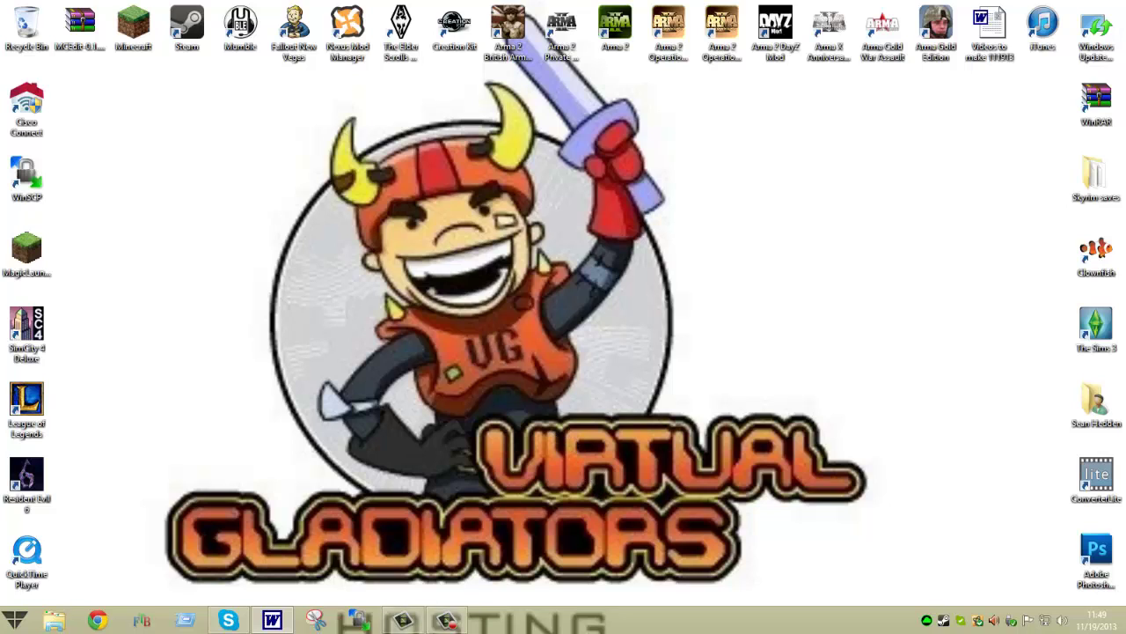
left_click(348, 622)
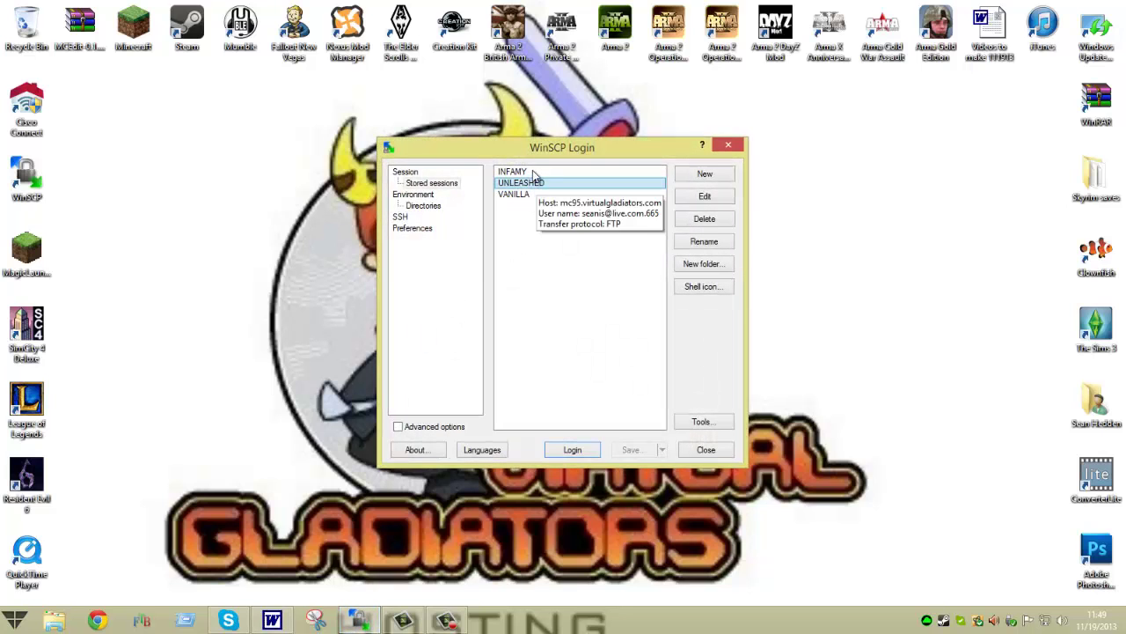
double_click(532, 171)
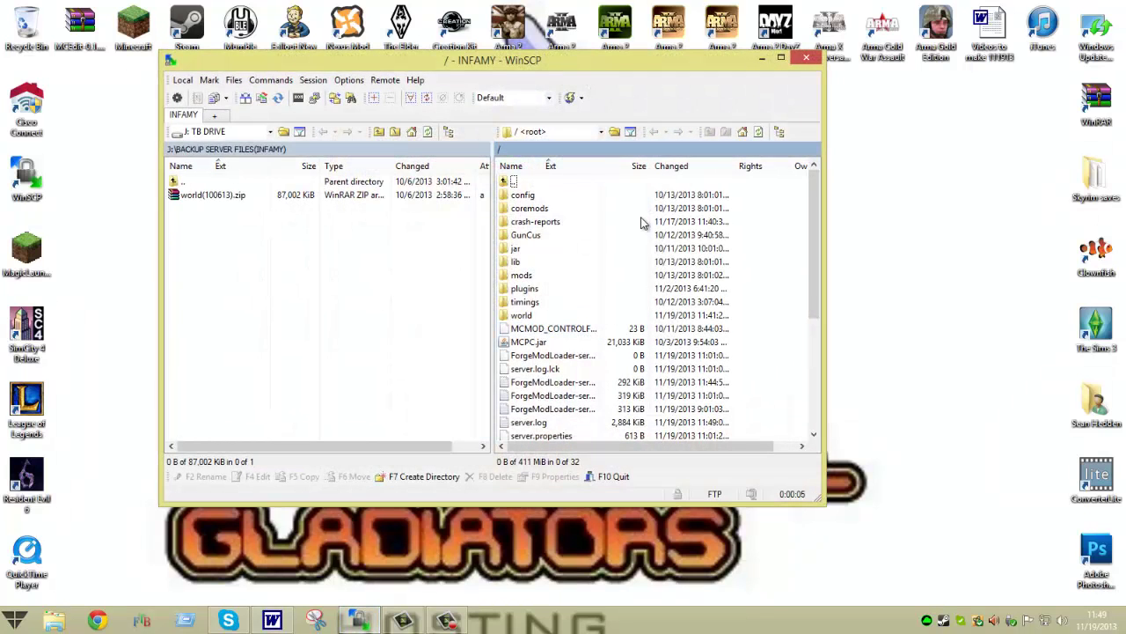
Locate the remote world/region folder, then close the WinSCP window
left_click(522, 317)
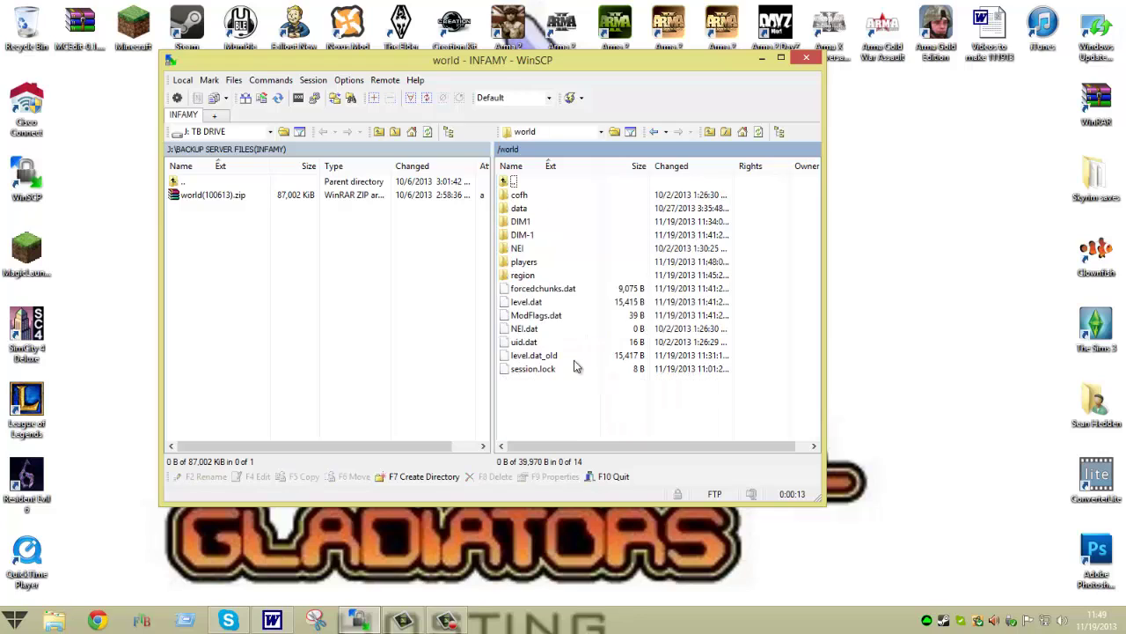
left_click(528, 276)
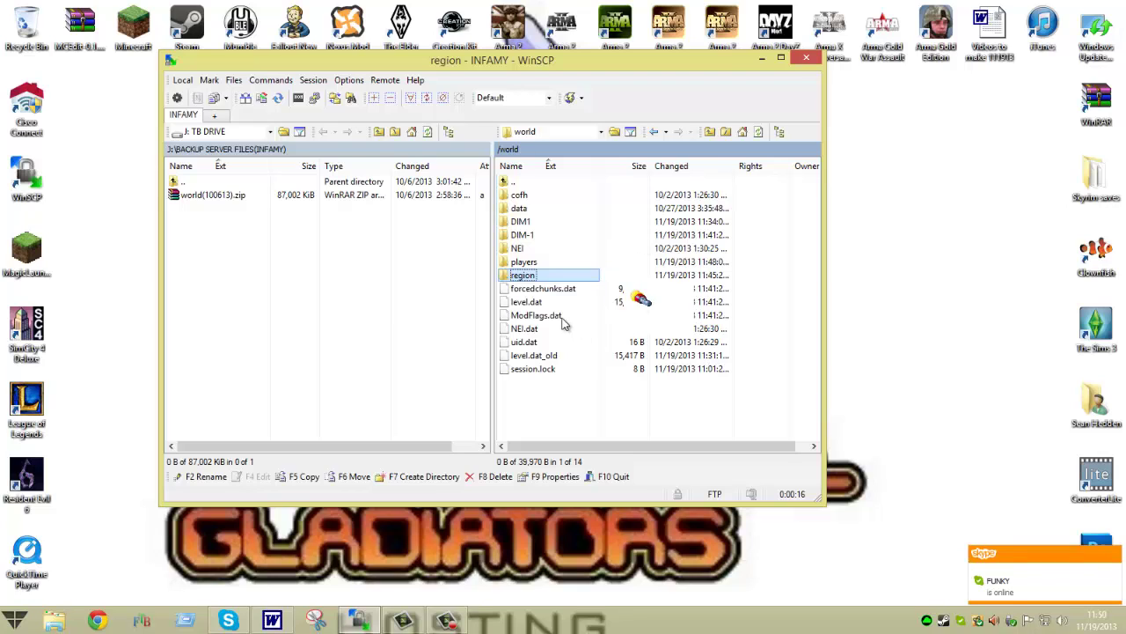
left_click(810, 60)
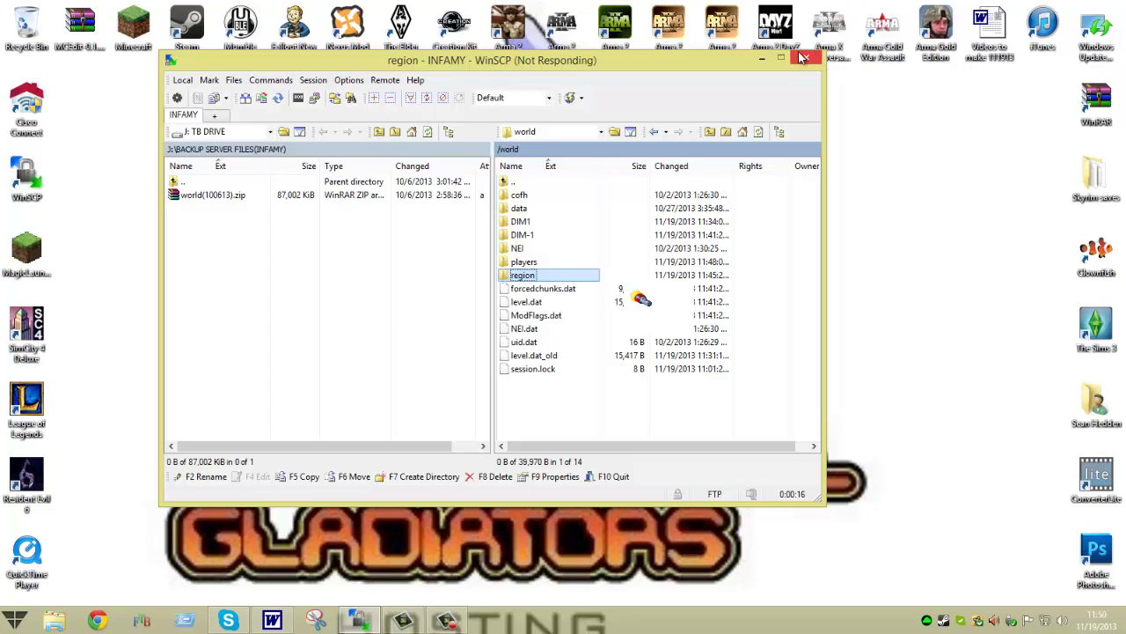
left_click(803, 58)
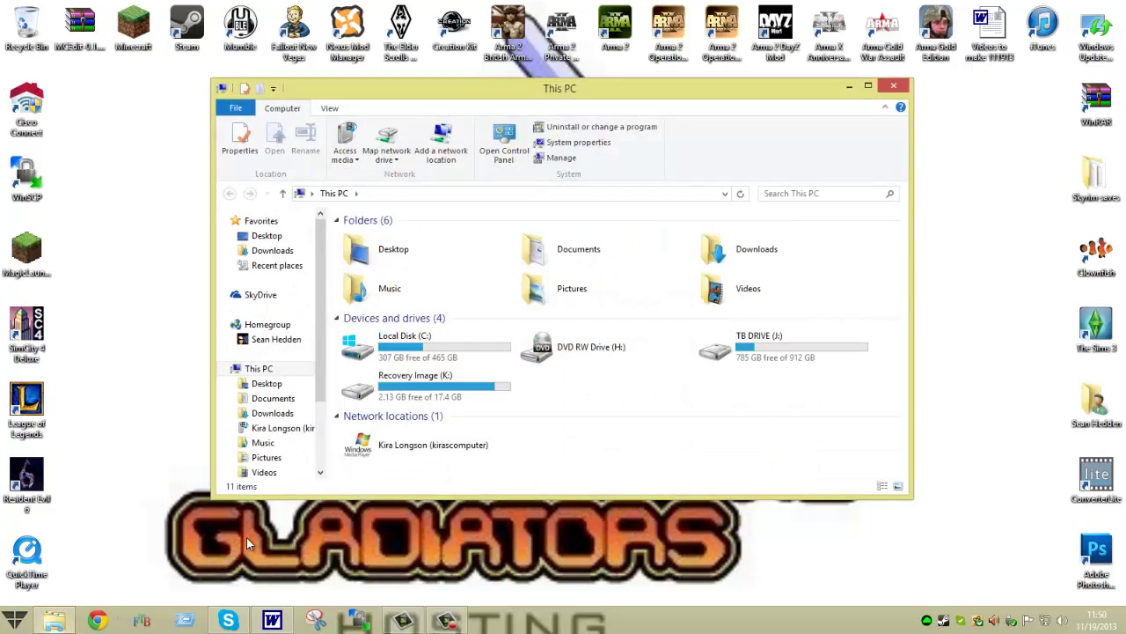
Clear the desktop and search the Start menu for 'minecraft', correcting the typo
key("super+d")
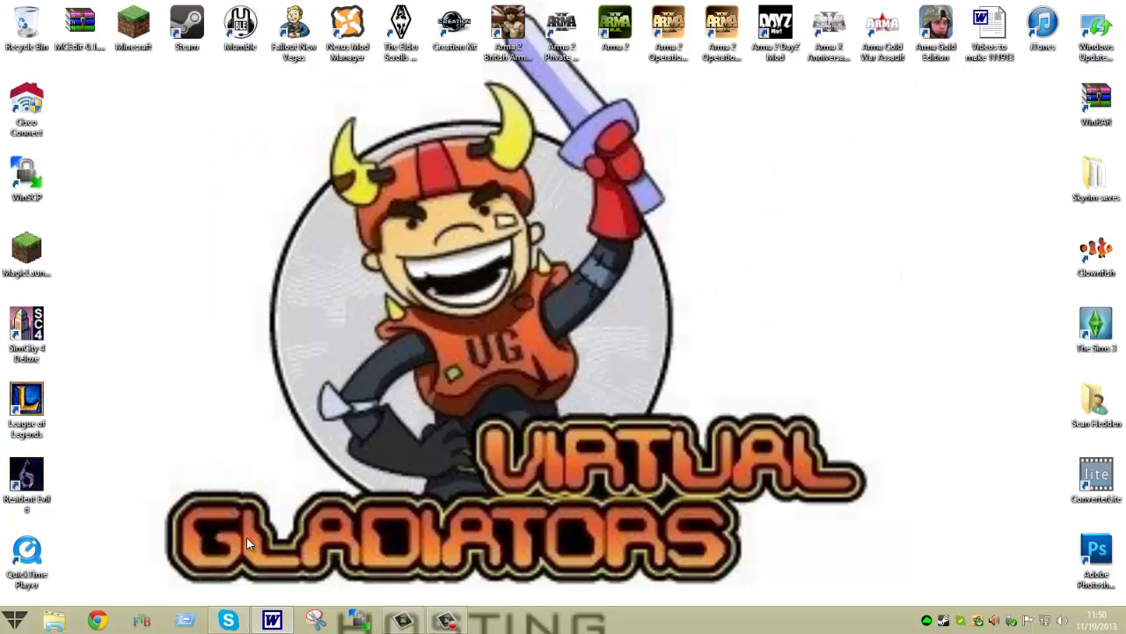
key("super")
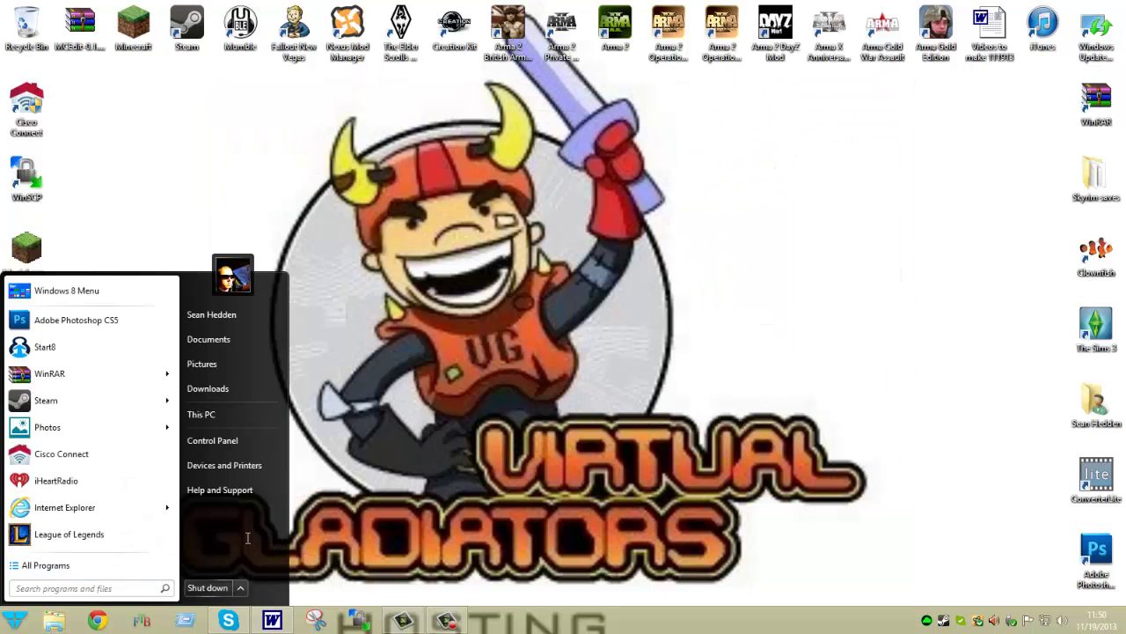
type("mi")
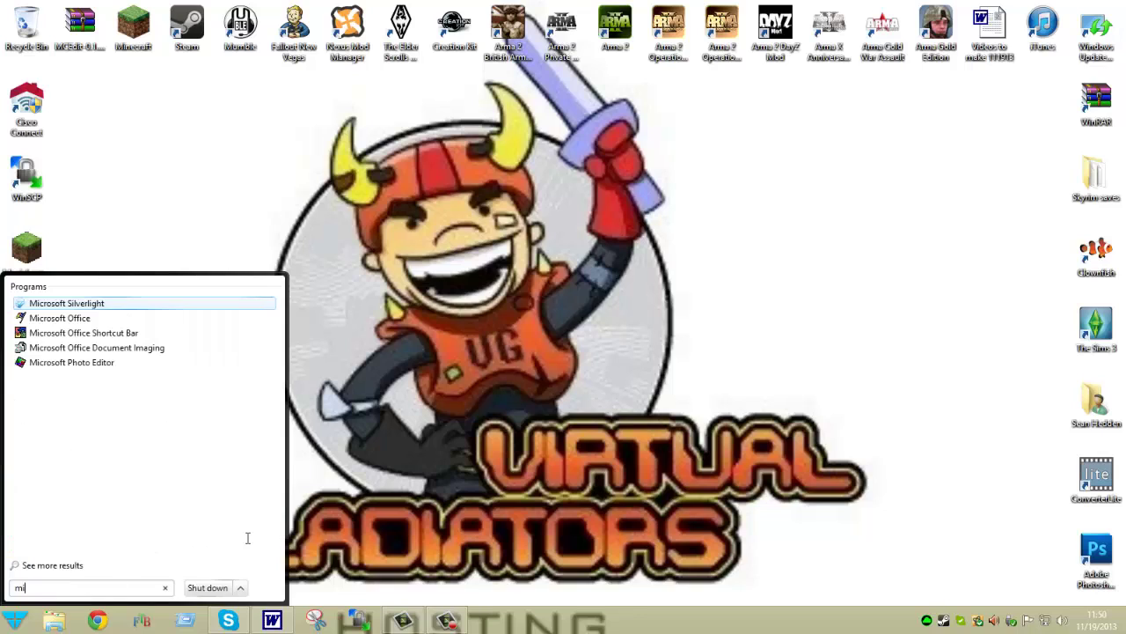
type("necrft")
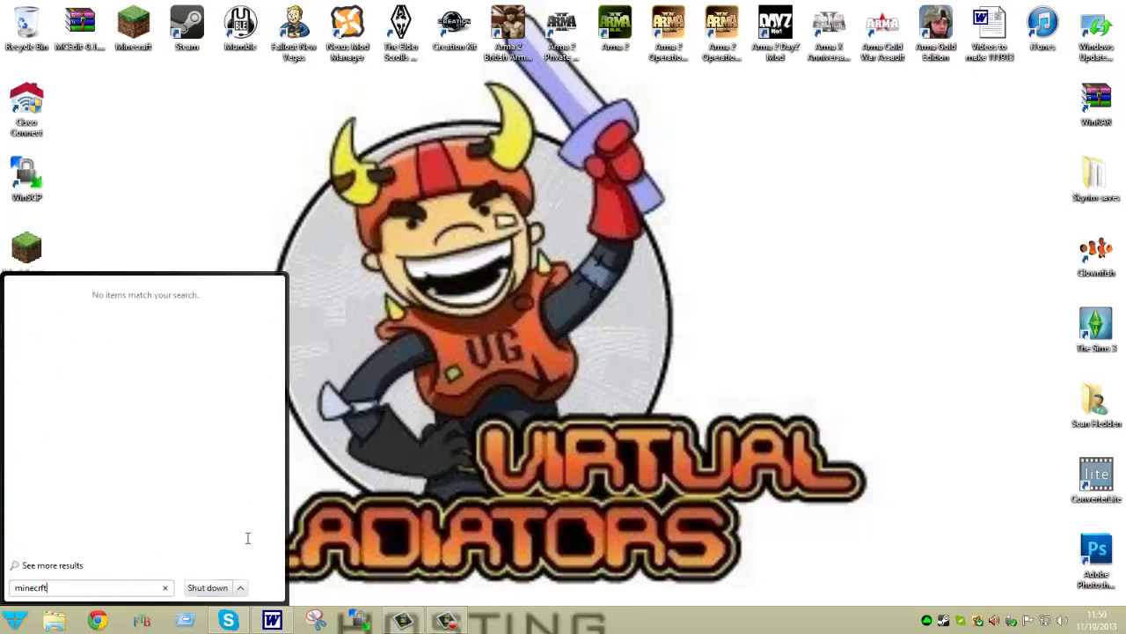
key("BackSpace")
key("BackSpace")
type("aft")
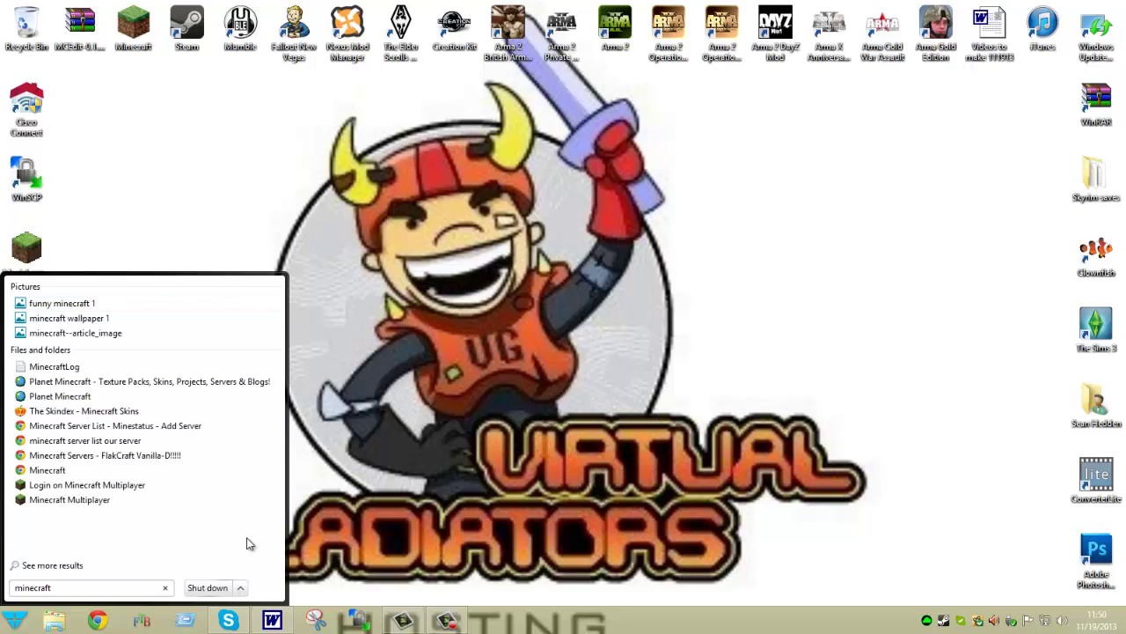
Open a new File Explorer window and go to Downloads > Infamy > minecraft
key("Escape")
key("super+e")
key("Right")
key("Right")
key("Right")
key("Return")
key("Left")
key("Up")
key("Return")
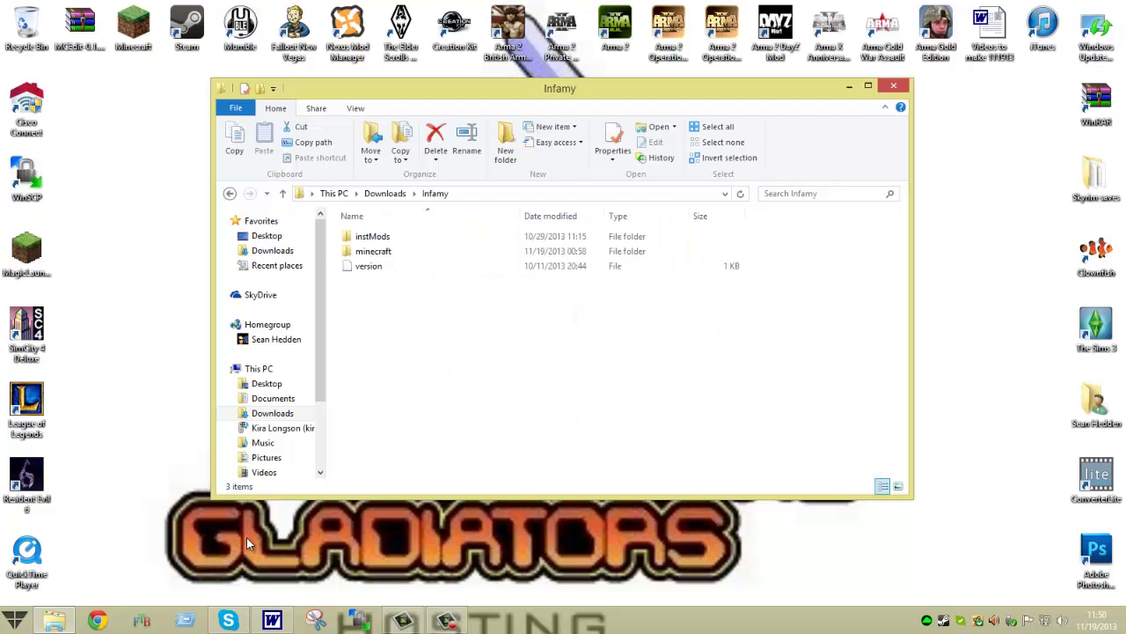
key("Down")
key("Down")
key("Return")
Continue into saves > New World > region to reach the five .mca files
key("d")
key("l")
key("t")
key("Up")
key("Up")
key("Up")
key("Up")
key("Down")
key("Return")
key("End")
key("Up")
key("Return")
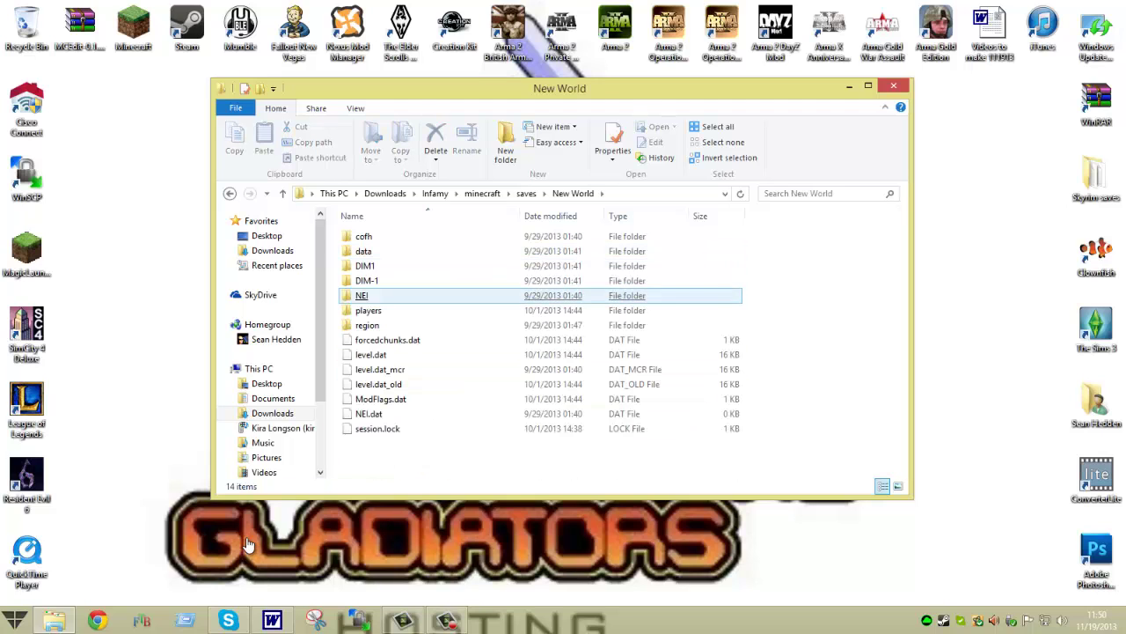
key("End")
key("l")
key("p")
key("Down")
key("Return")
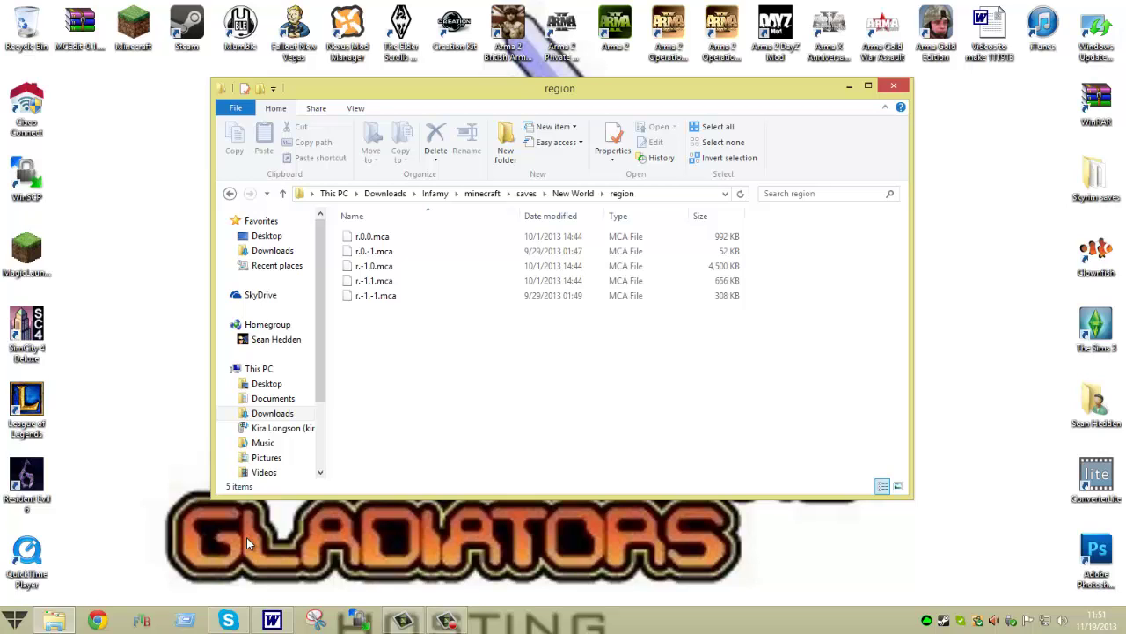
Step through the five .mca region files and clear any existing selection
key("Down")
key("Up")
key("Down")
key("Down")
key("Down")
key("Down")
key("Up")
key("Up")
key("Up")
key("Down")
key("Down")
key("Down")
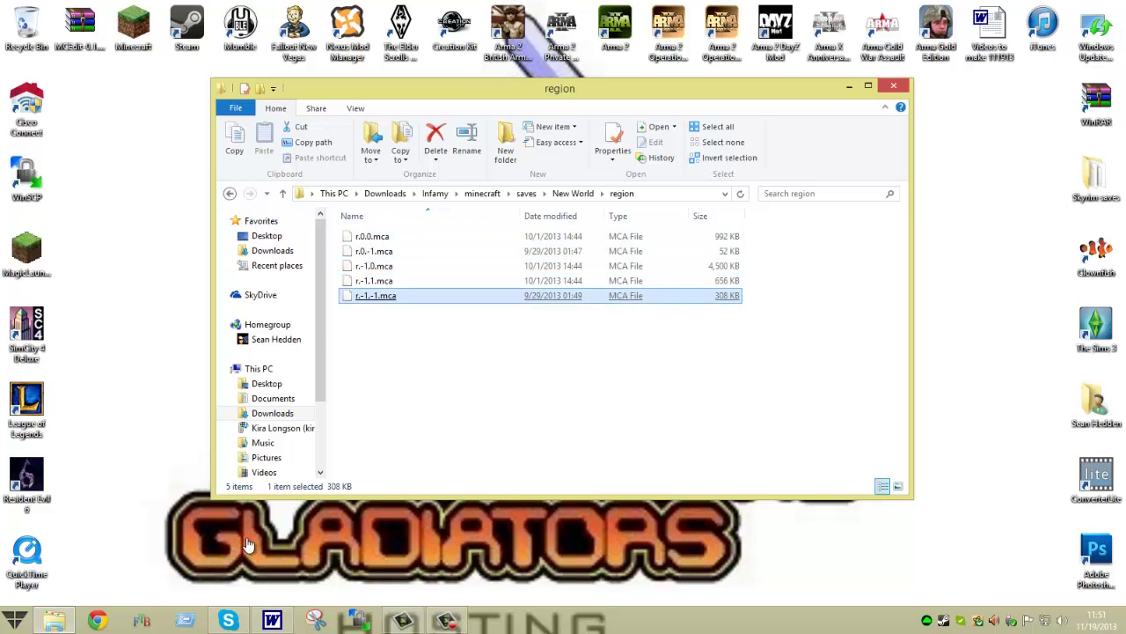
key("ctrl+Up")
key("ctrl+Up")
key("ctrl+Up")
key("ctrl+Up")
key("Down")
key("Down")
key("Down")
key("Down")
key("ctrl+space")
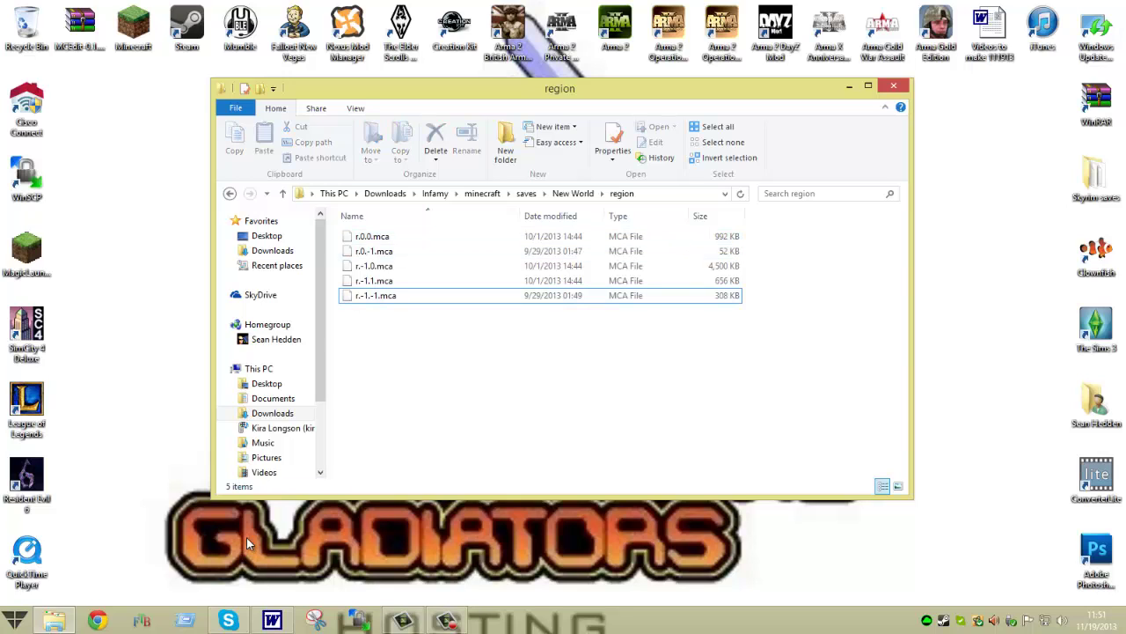
key("Down")
key("Up")
key("Up")
key("Up")
key("ctrl+space")
Toggle selection of individual region files r.0.0.mca and r.0.-1.mca
key("Home")
key("Down")
key("Down")
key("Down")
key("Down")
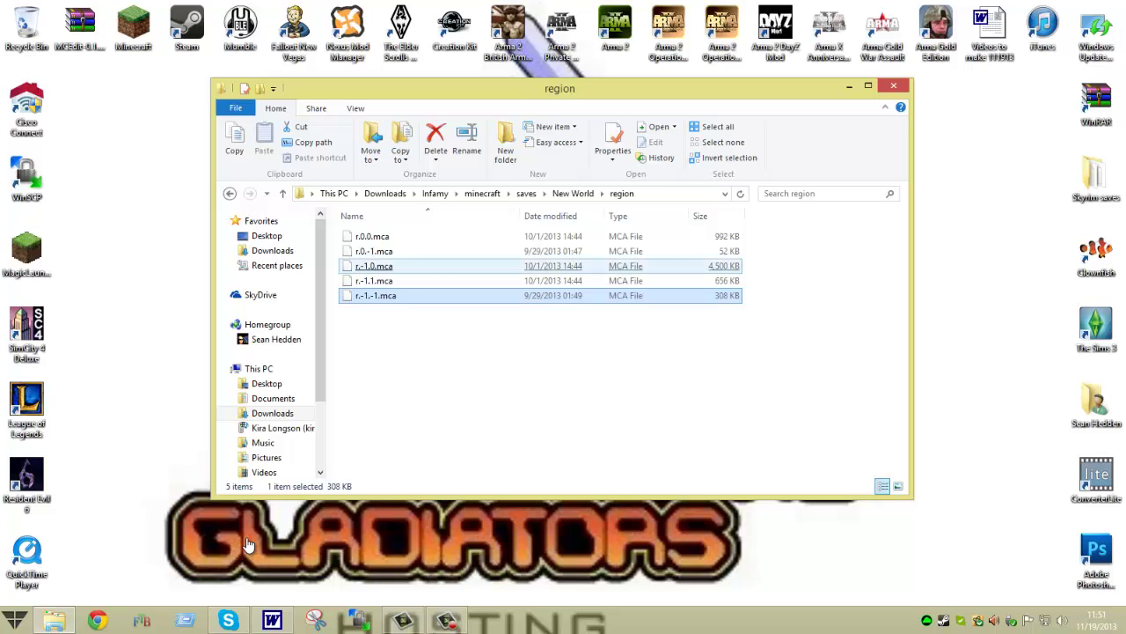
key("ctrl+Up")
key("ctrl+Up")
key("ctrl+Up")
key("space")
key("ctrl+Up")
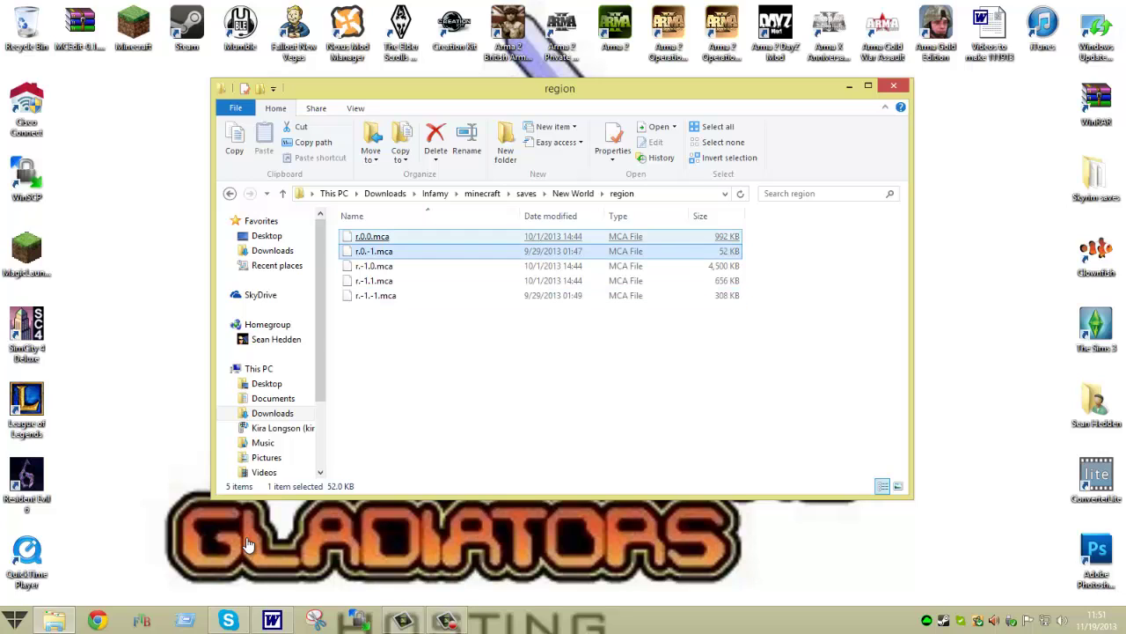
key("space")
key("ctrl+Down")
key("space")
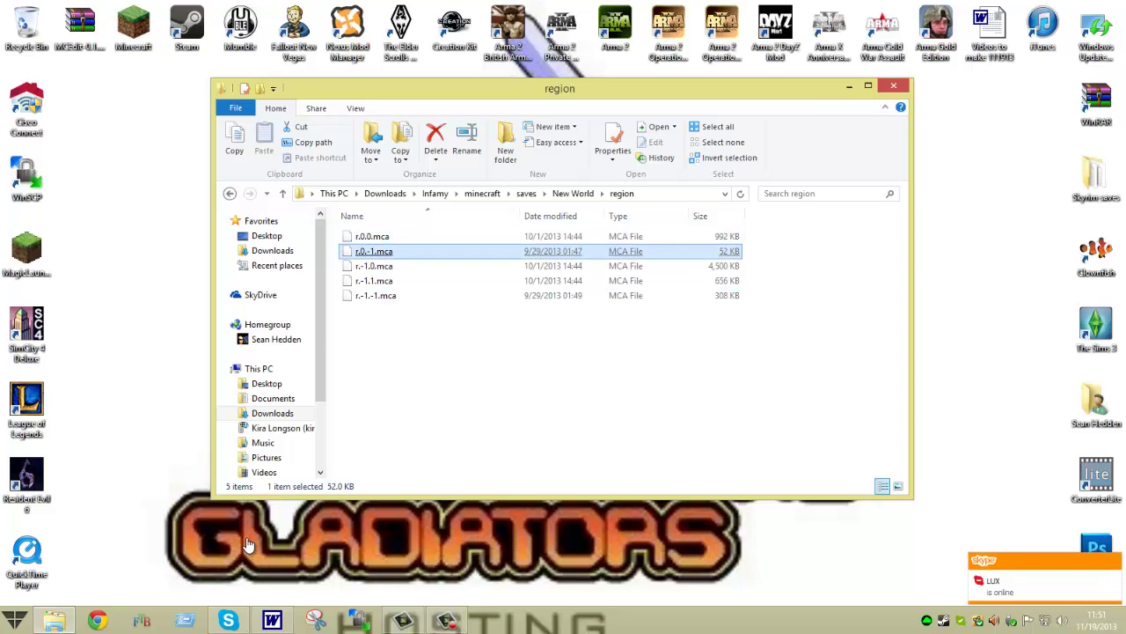
Select all five .mca region files, from r.0.0.mca to the end of the list
key("ctrl+Up")
key("space")
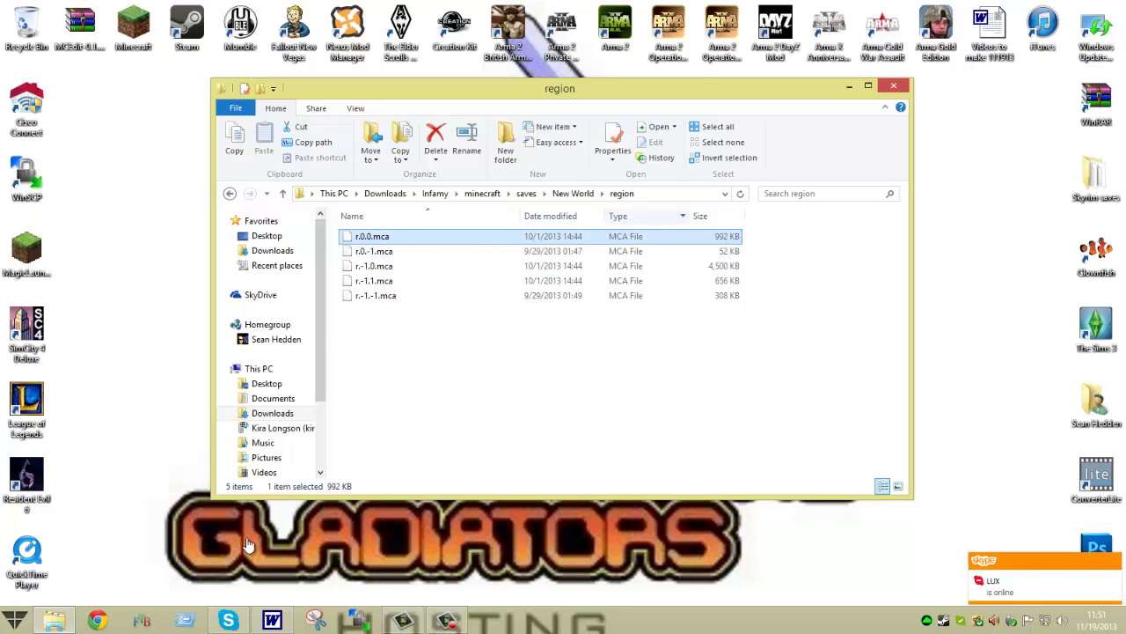
key("ctrl+Down")
key("space")
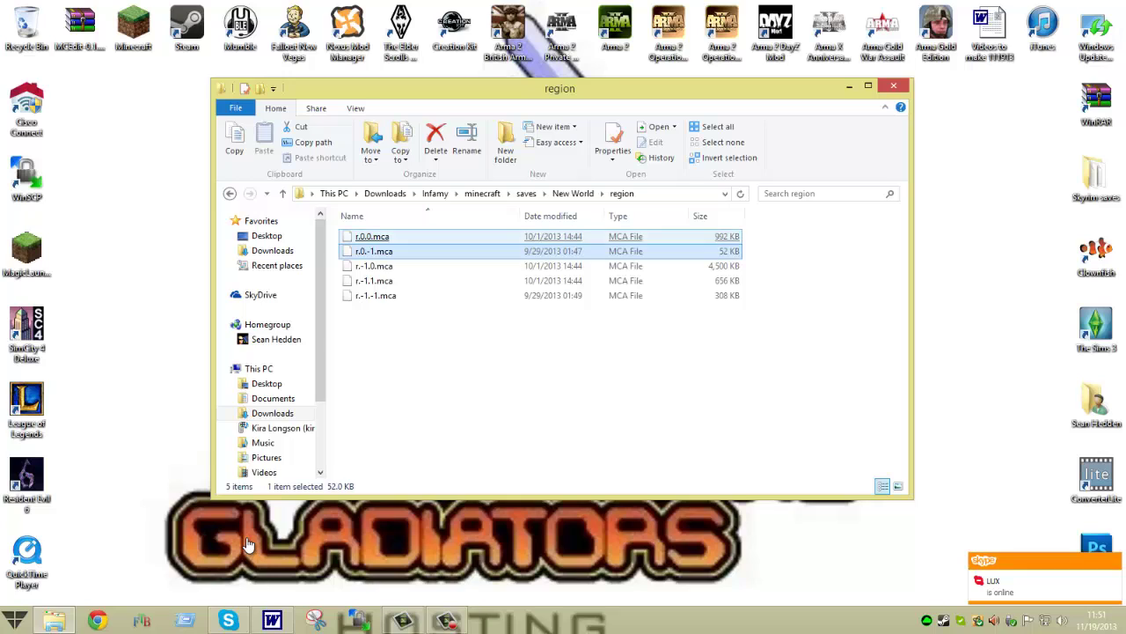
key("Up")
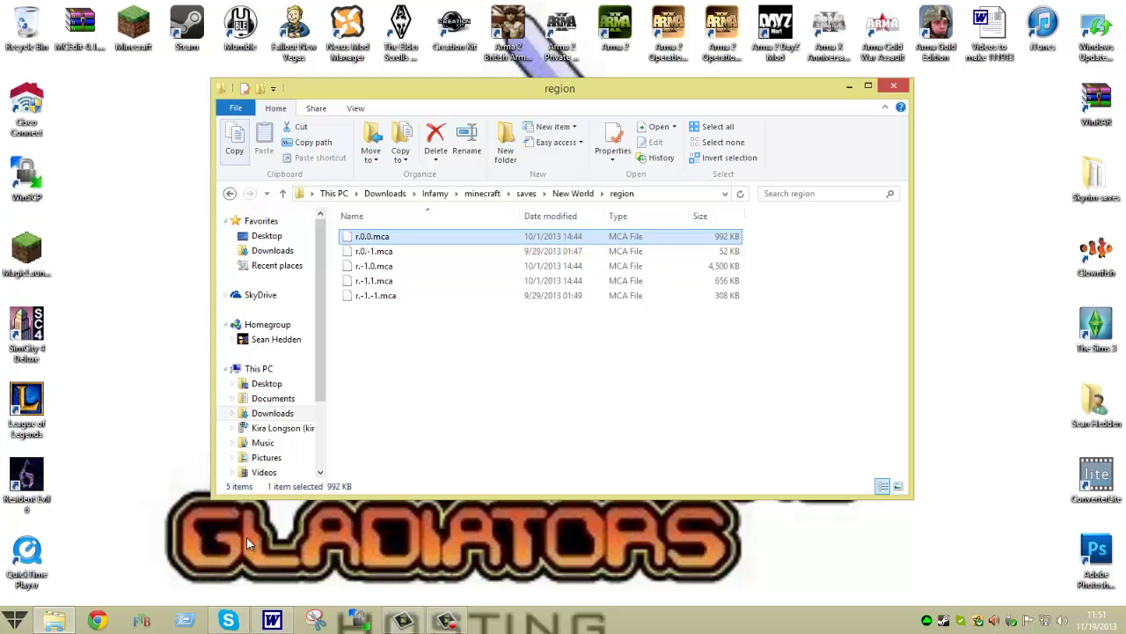
key("Down")
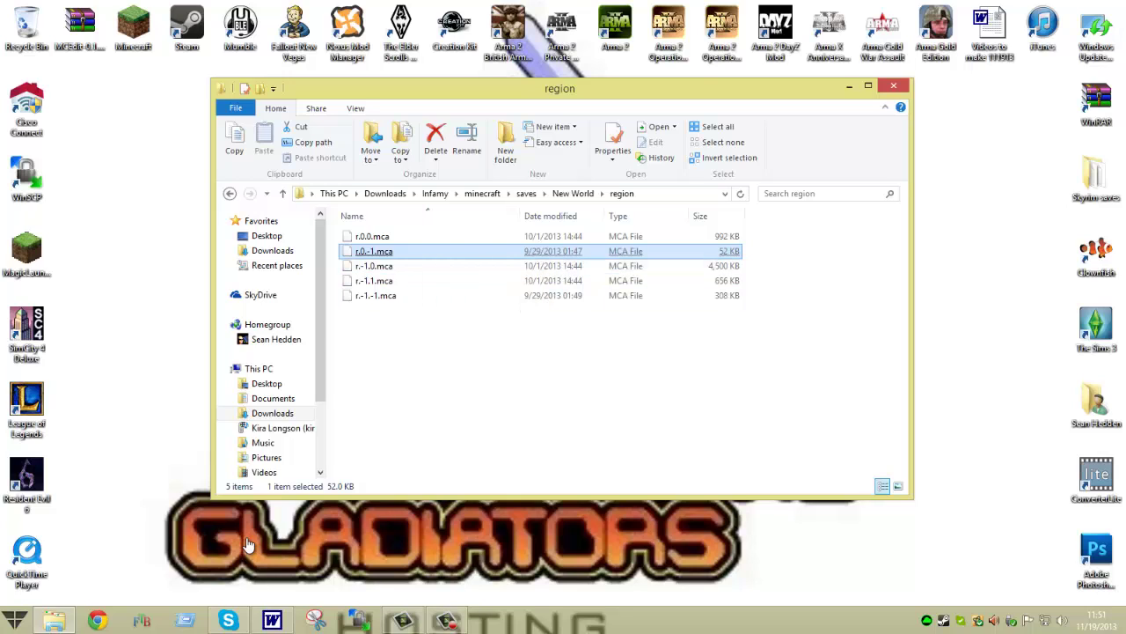
key("Up")
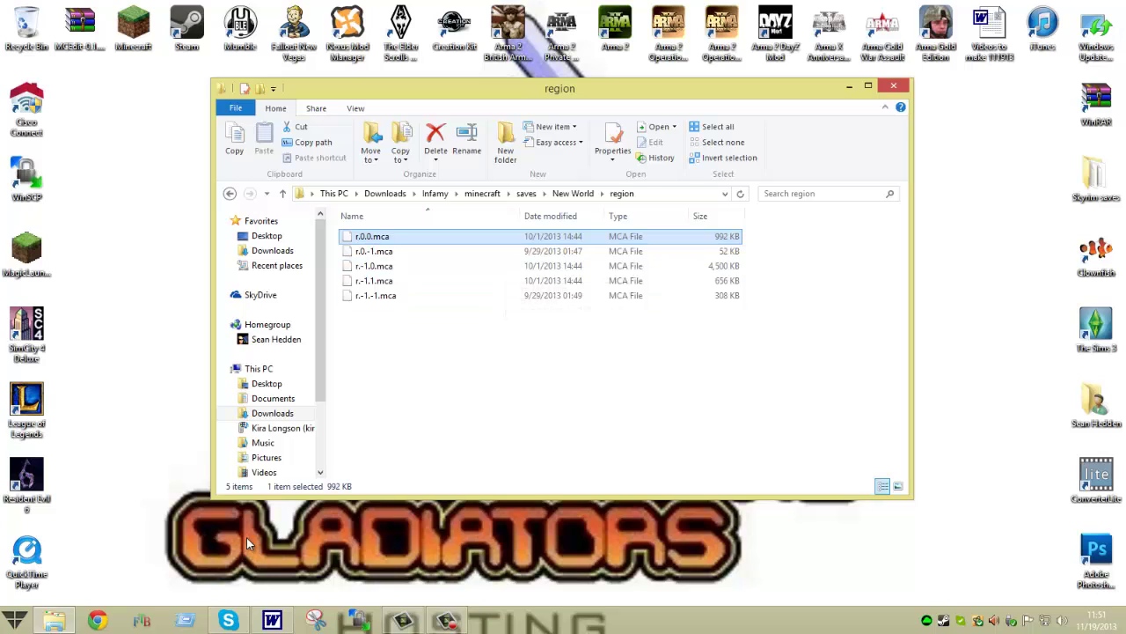
key("shift+End")
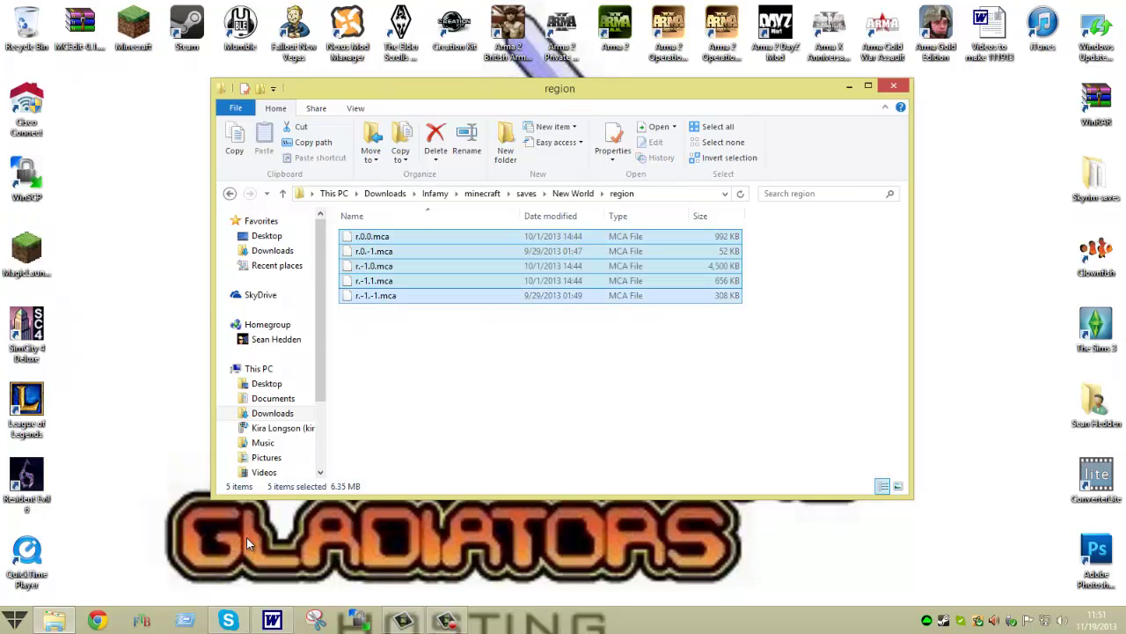